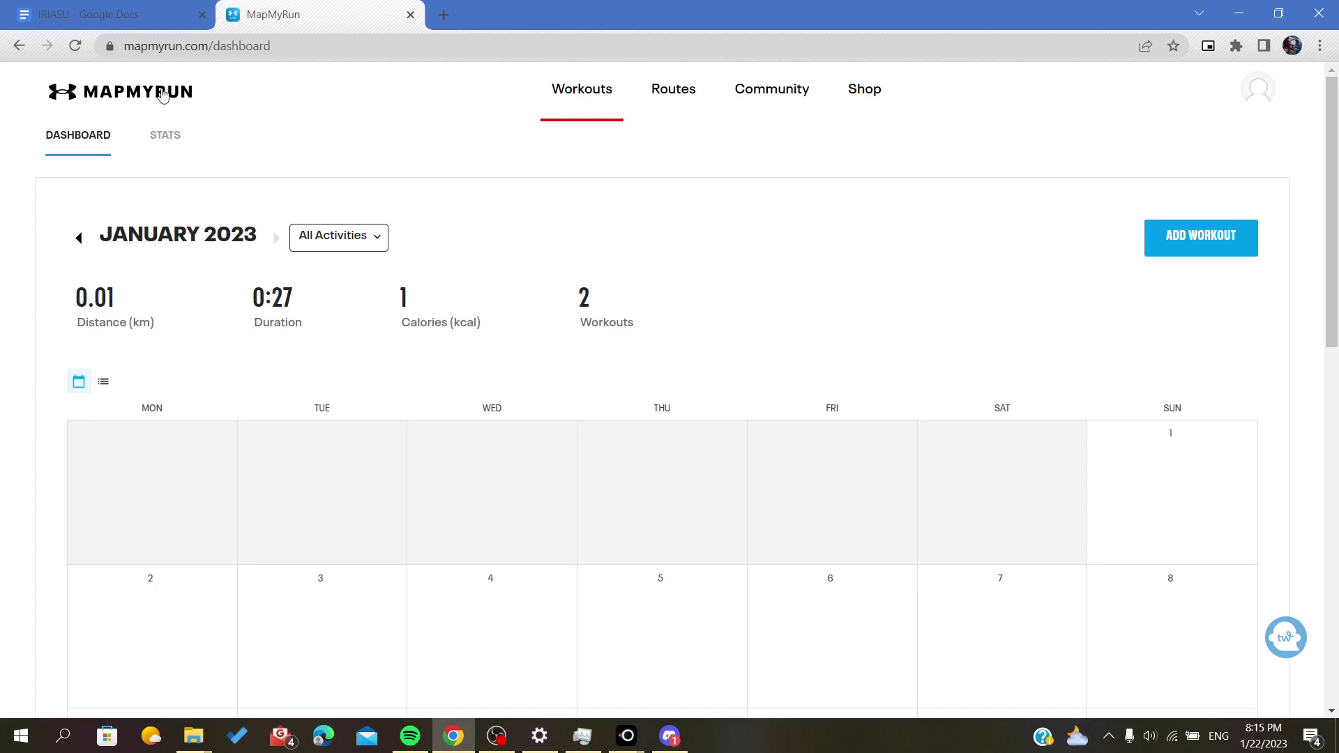
Search 'mapmyrun' from the address bar and return to the MapMyRun site.
click(313, 46)
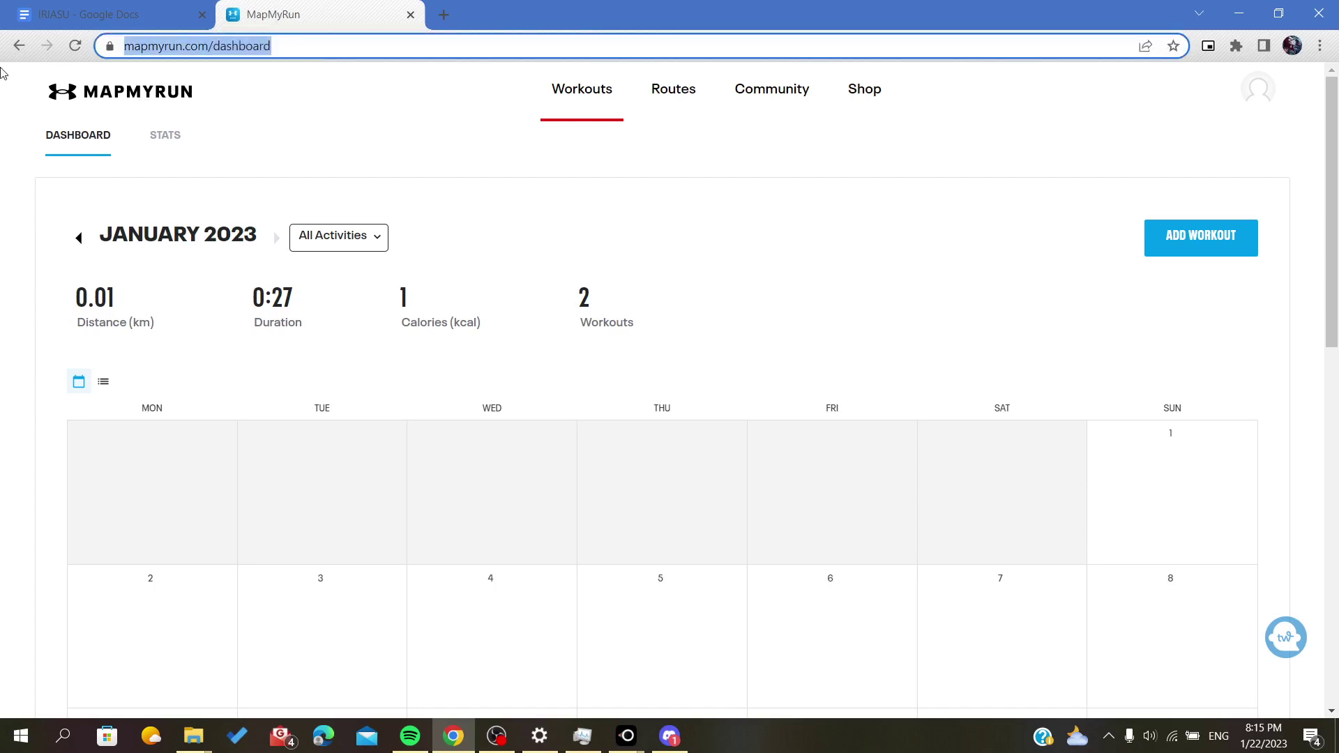
text(map)
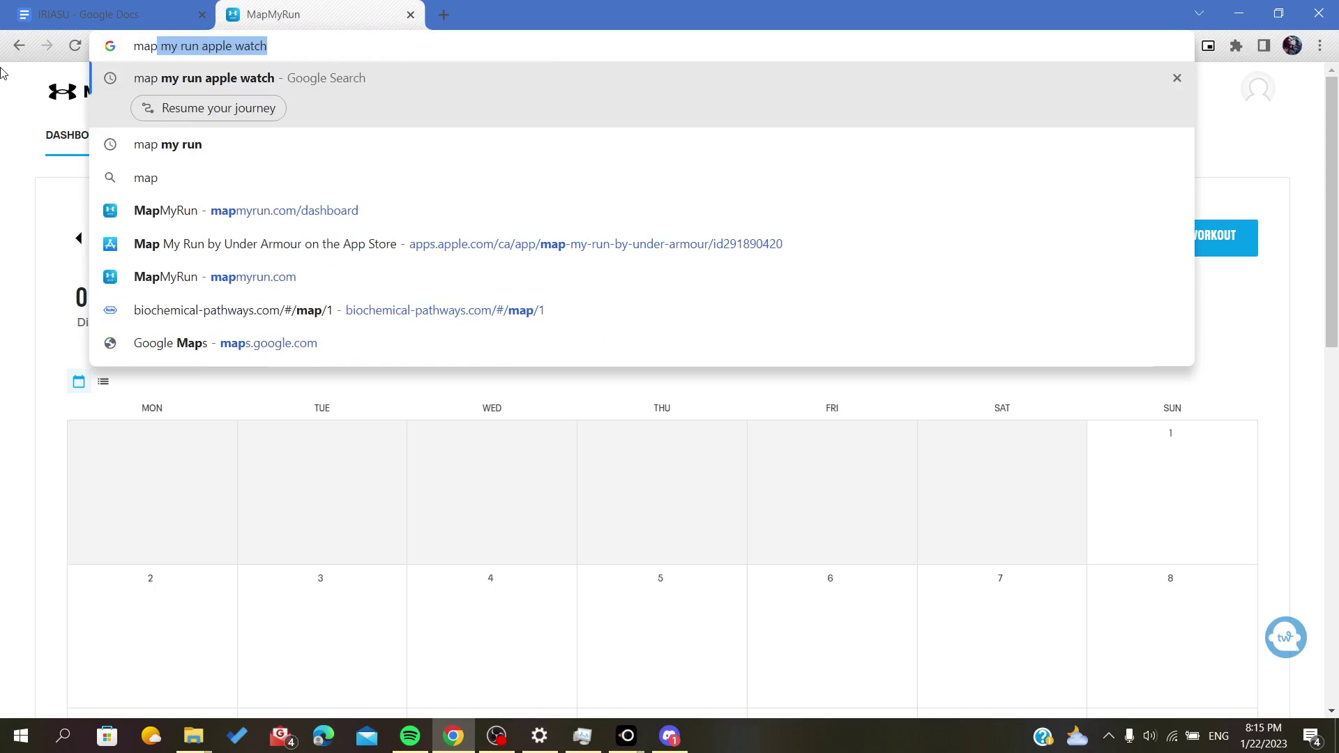
text(my)
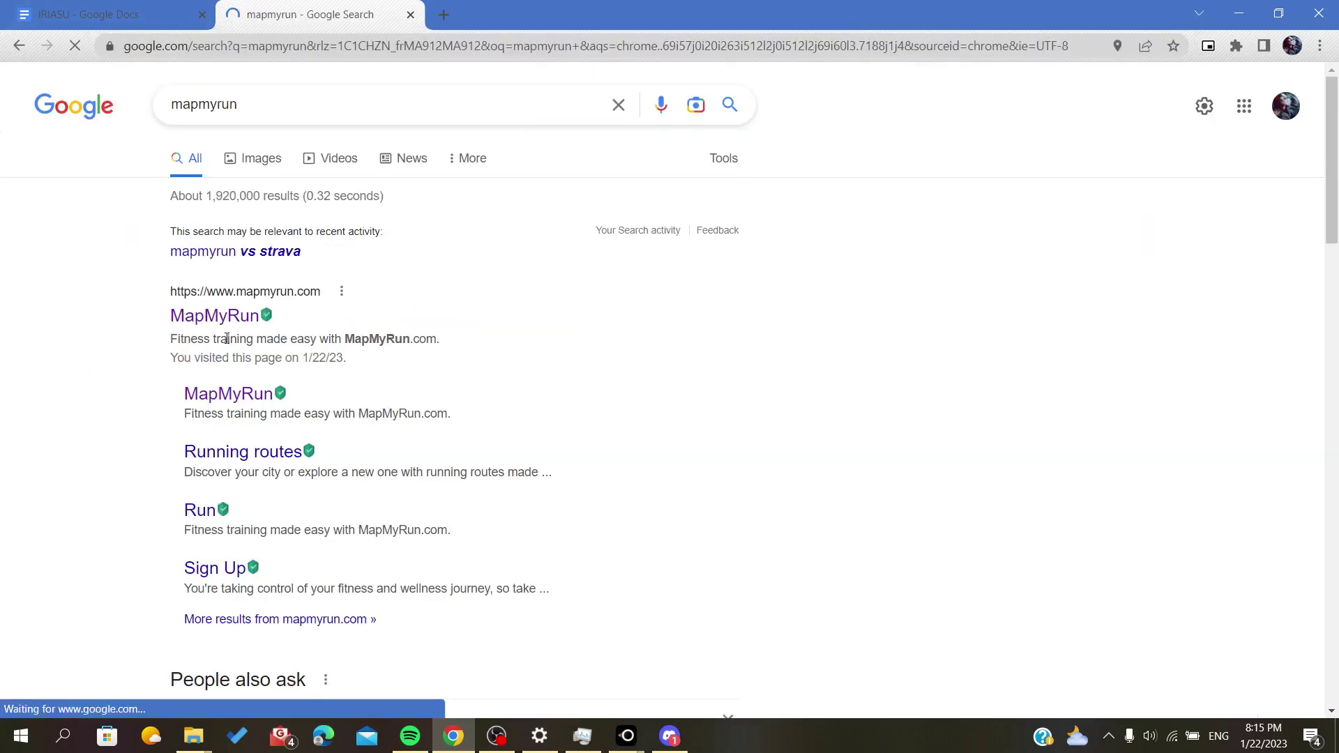
scroll(226, 339, down, 1)
ctrl+scroll(227, 339, up, 5)
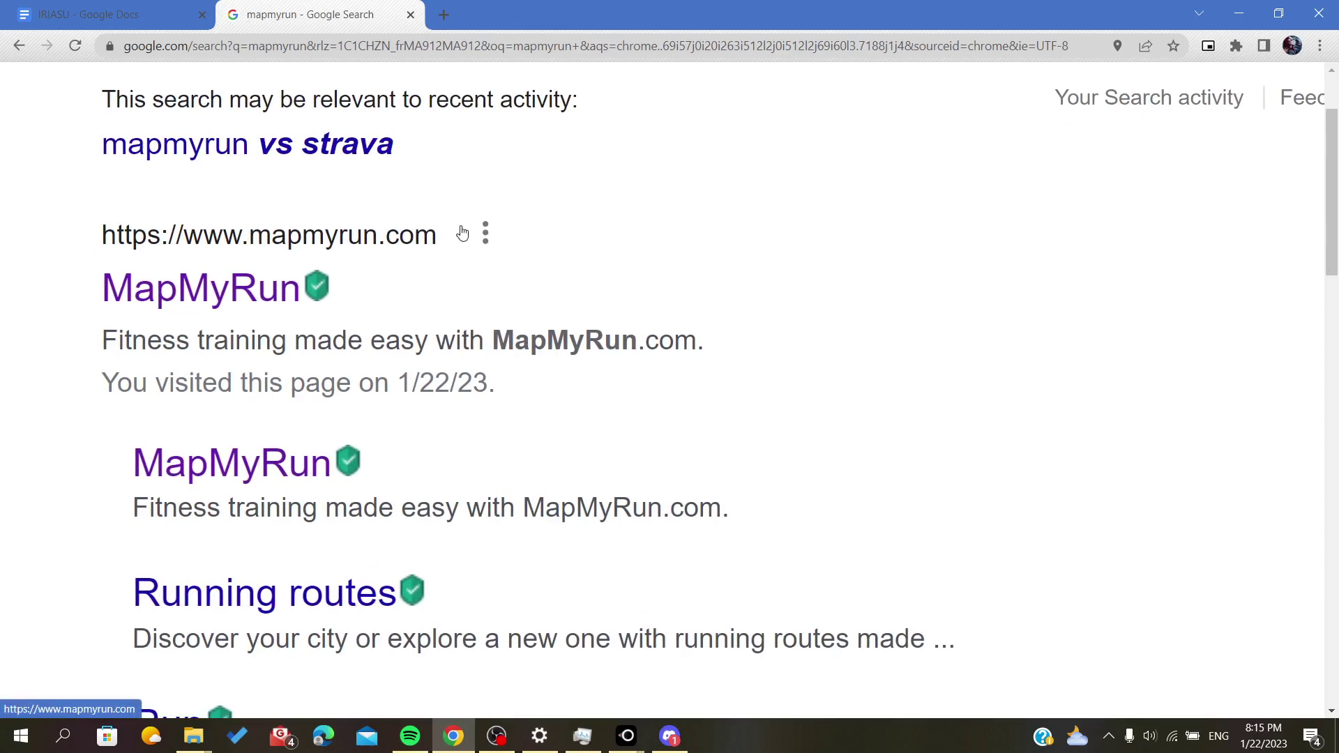
click(188, 282)
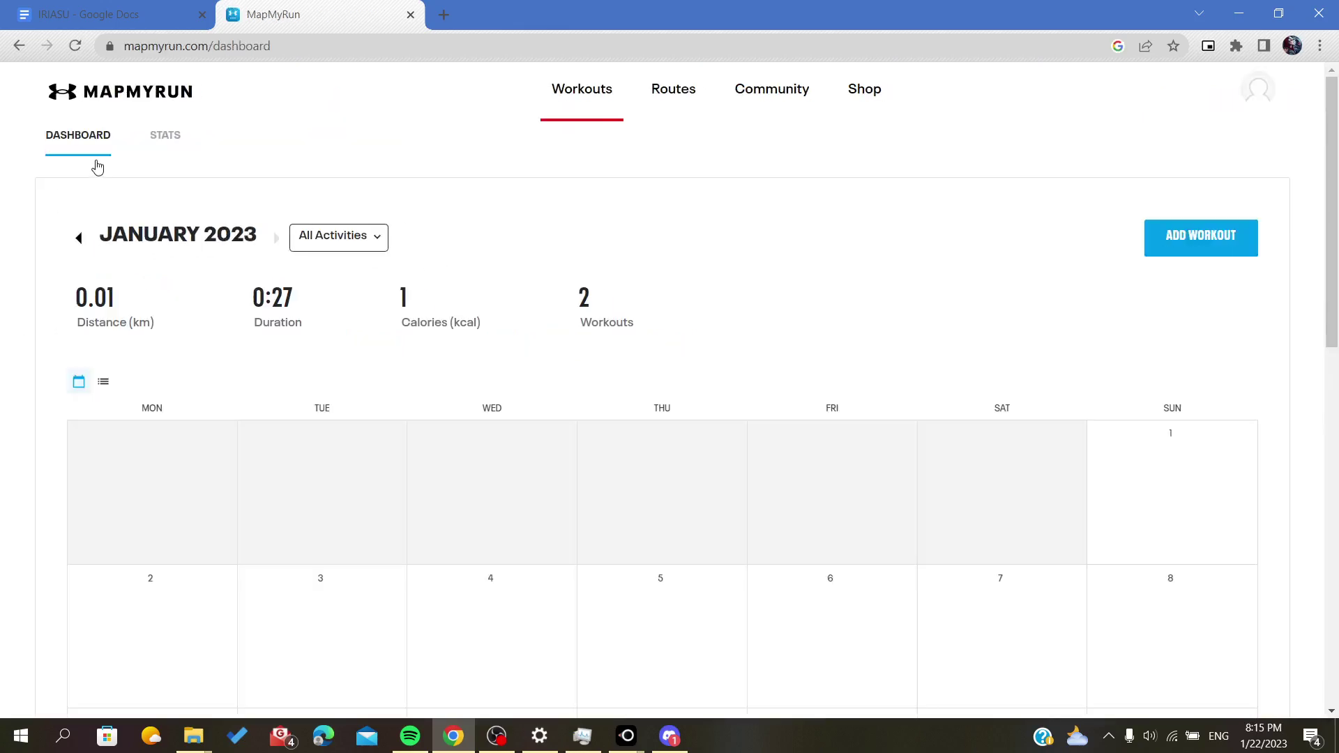
Reload the MapMyRun dashboard and scroll the calendar to the two January 22 workouts.
click(98, 96)
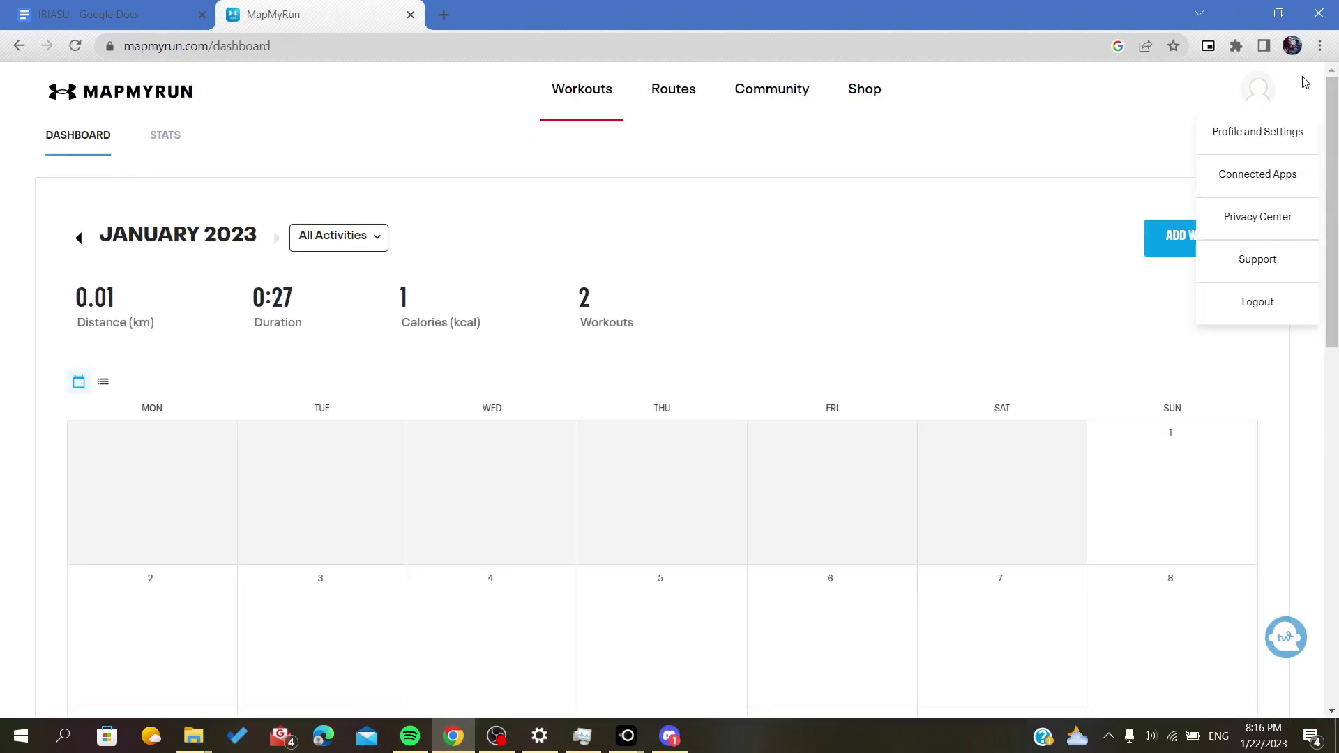
mouse_move(750, 117)
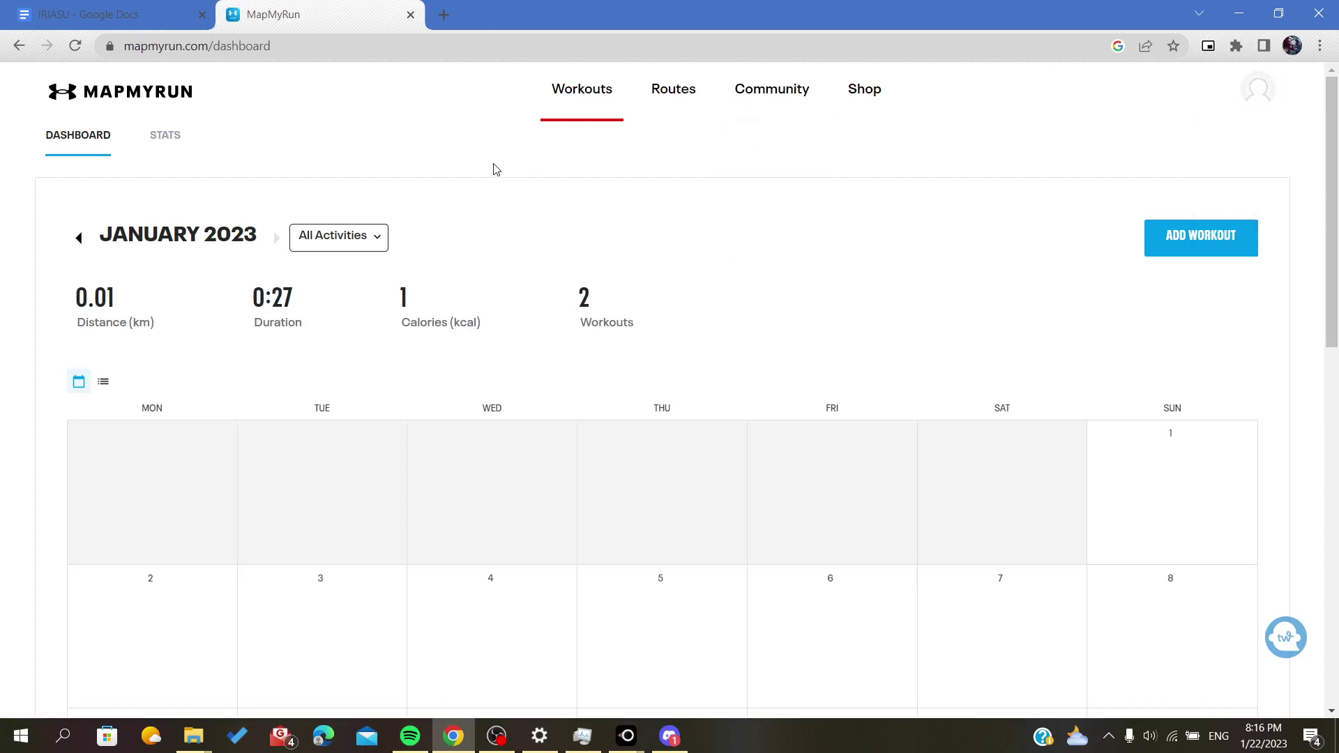
mouse_move(561, 107)
scroll(319, 269, down, 6)
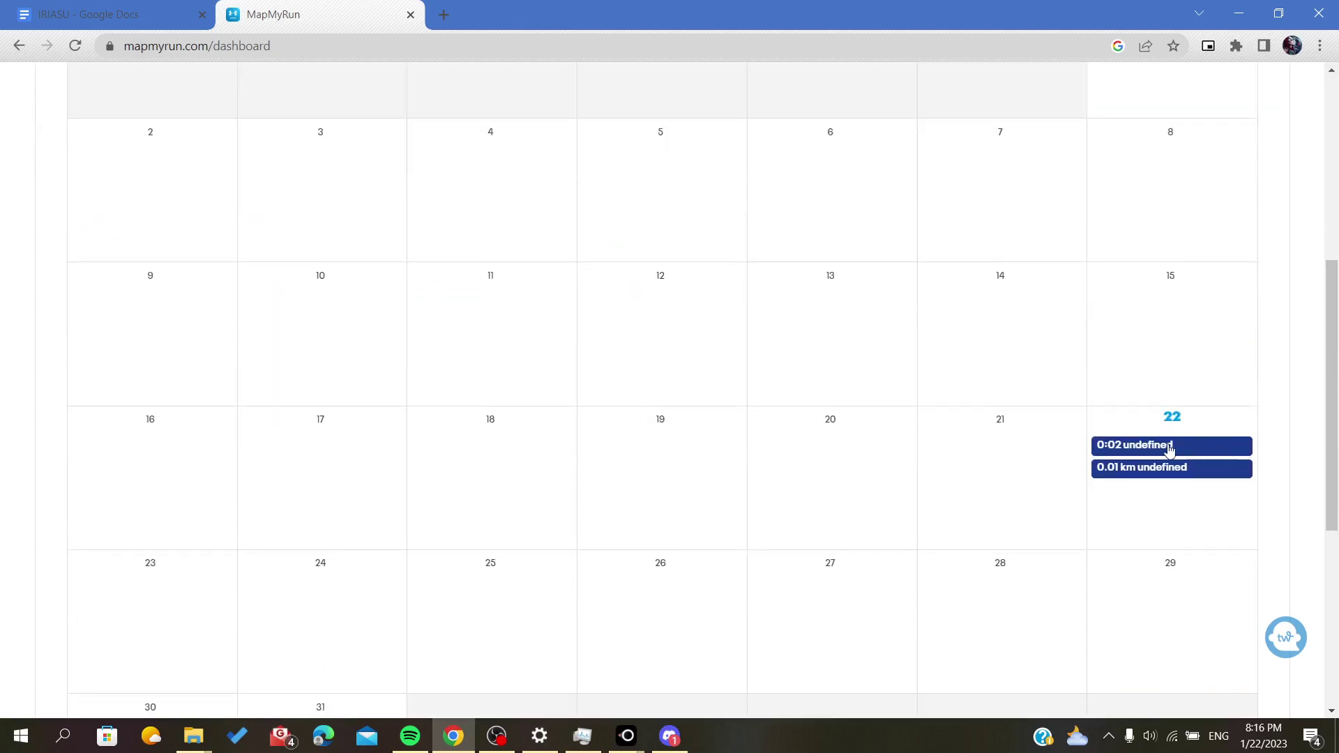
Open the January 22 0:02 workout and download it as a TCX file from its options menu.
click(1169, 449)
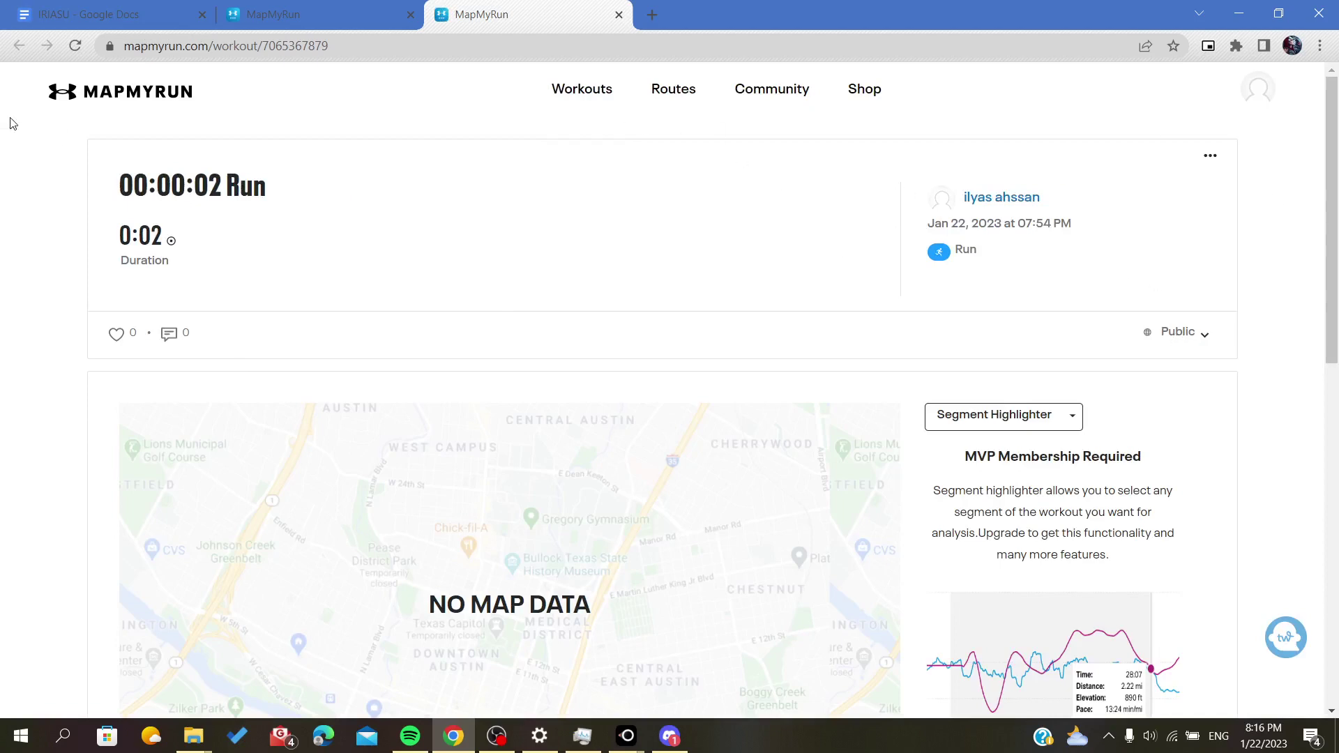
scroll(7, 383, down, 3)
scroll(7, 388, up, 3)
click(1209, 158)
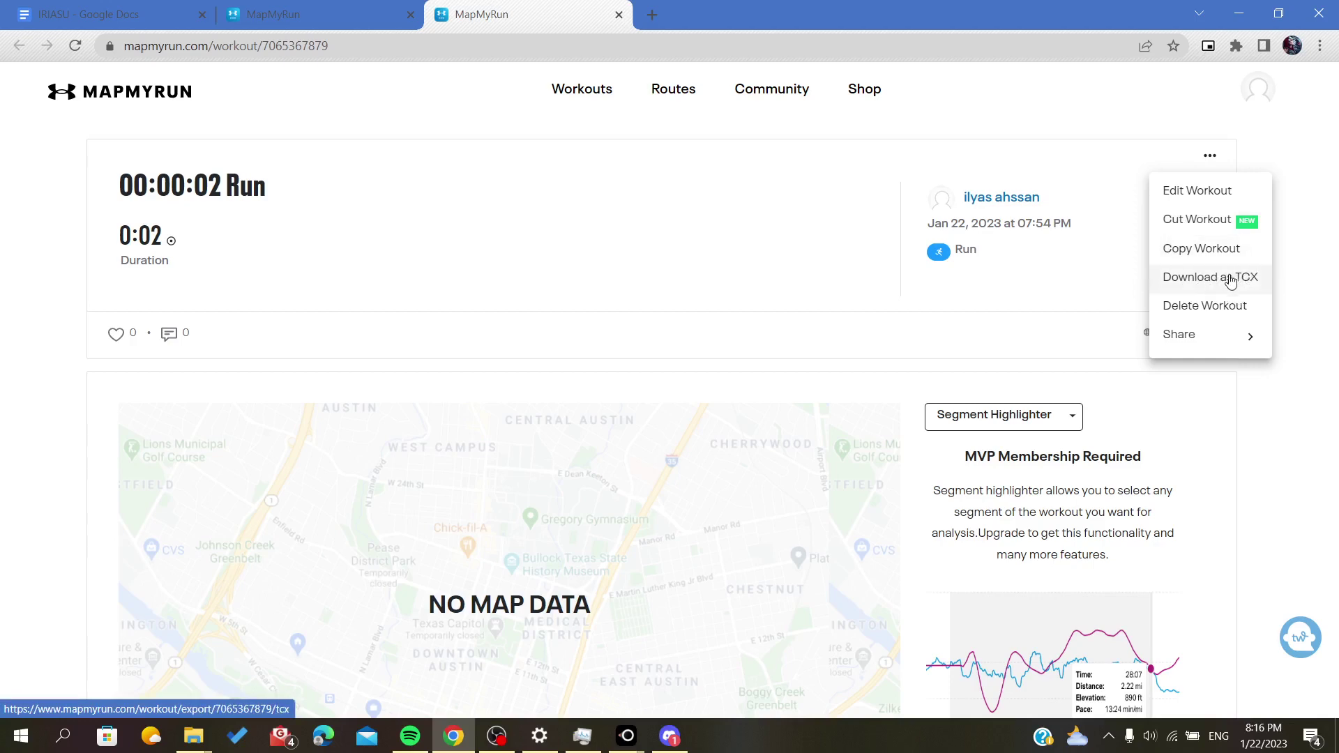
click(1003, 88)
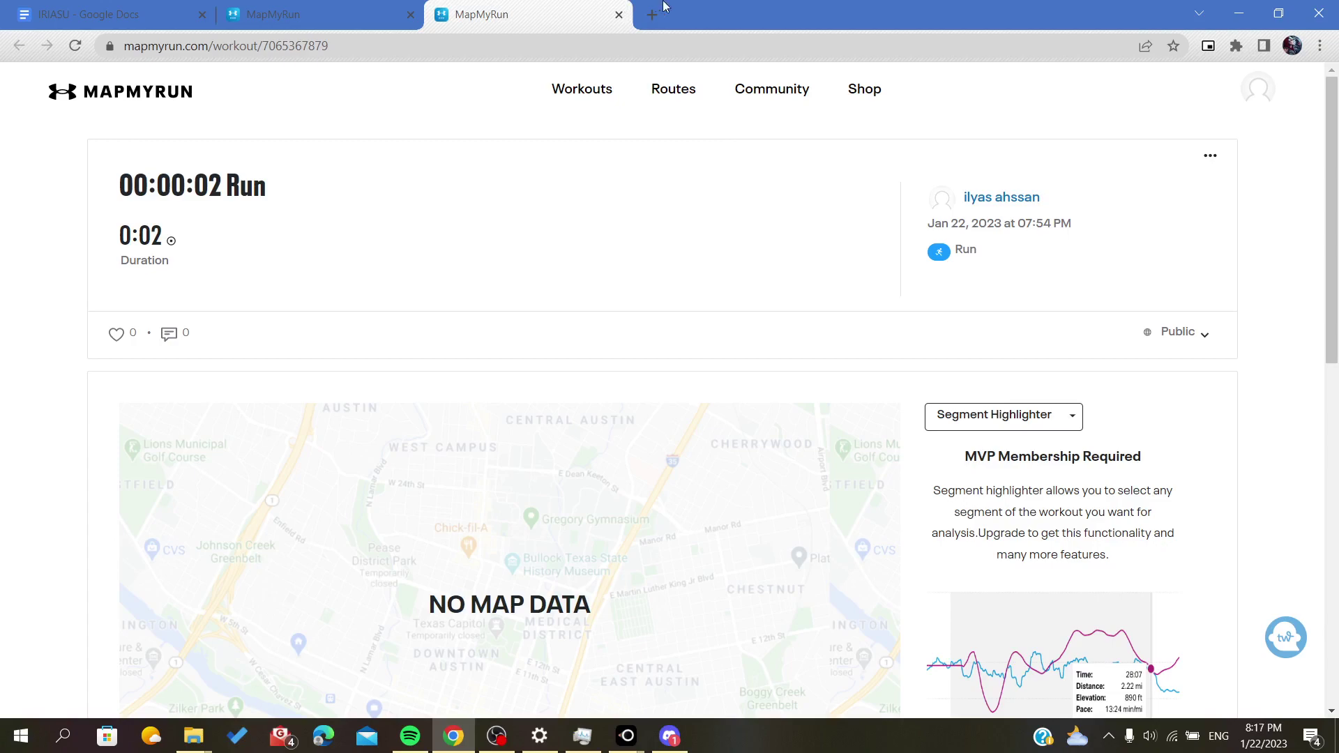
Search for 'strava' in a new browser tab and go to the Strava website.
click(652, 14)
text(s)
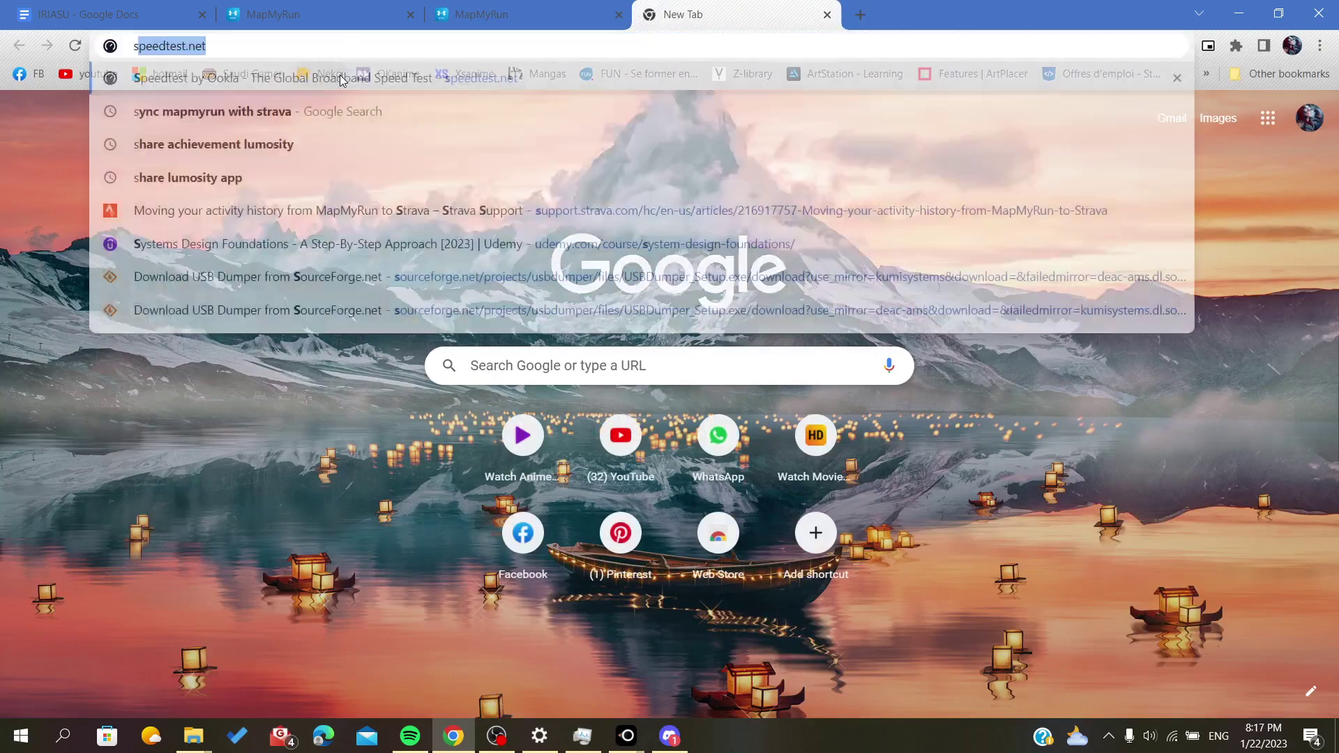
text(trava)
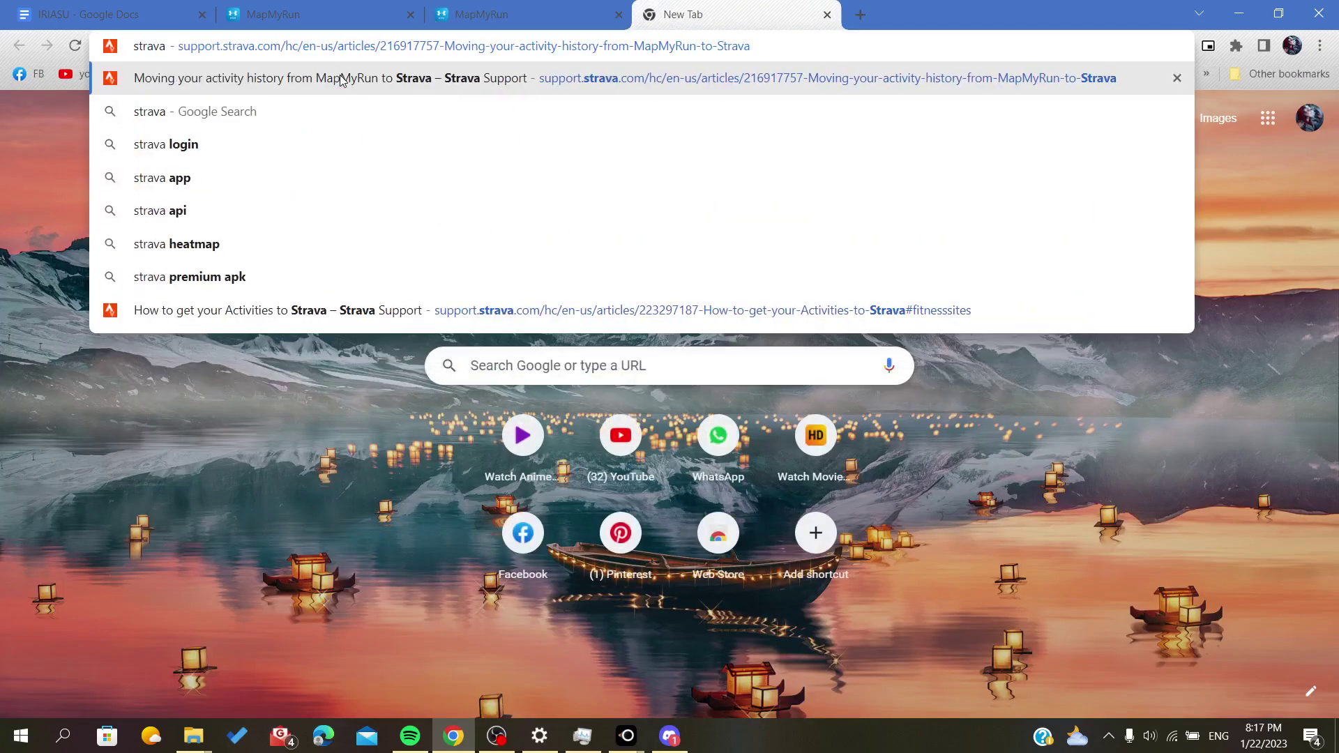
key(Return)
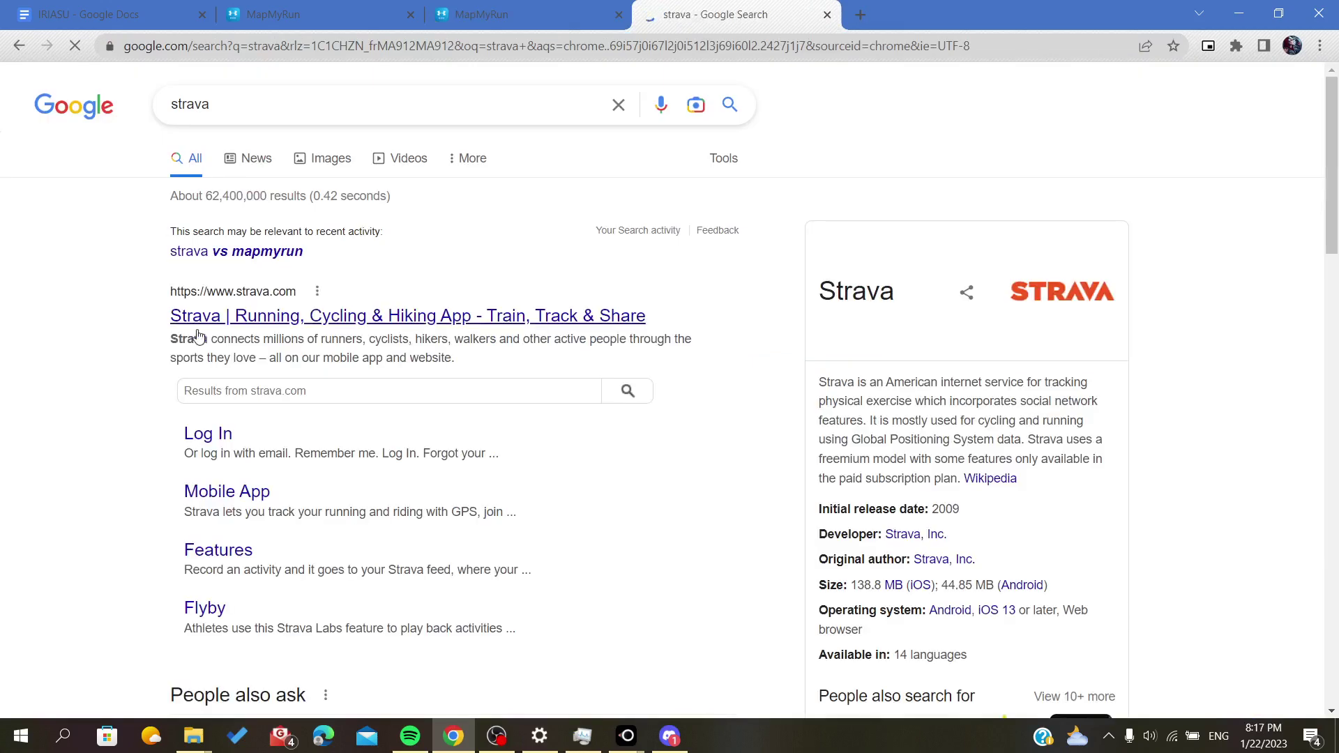
click(198, 322)
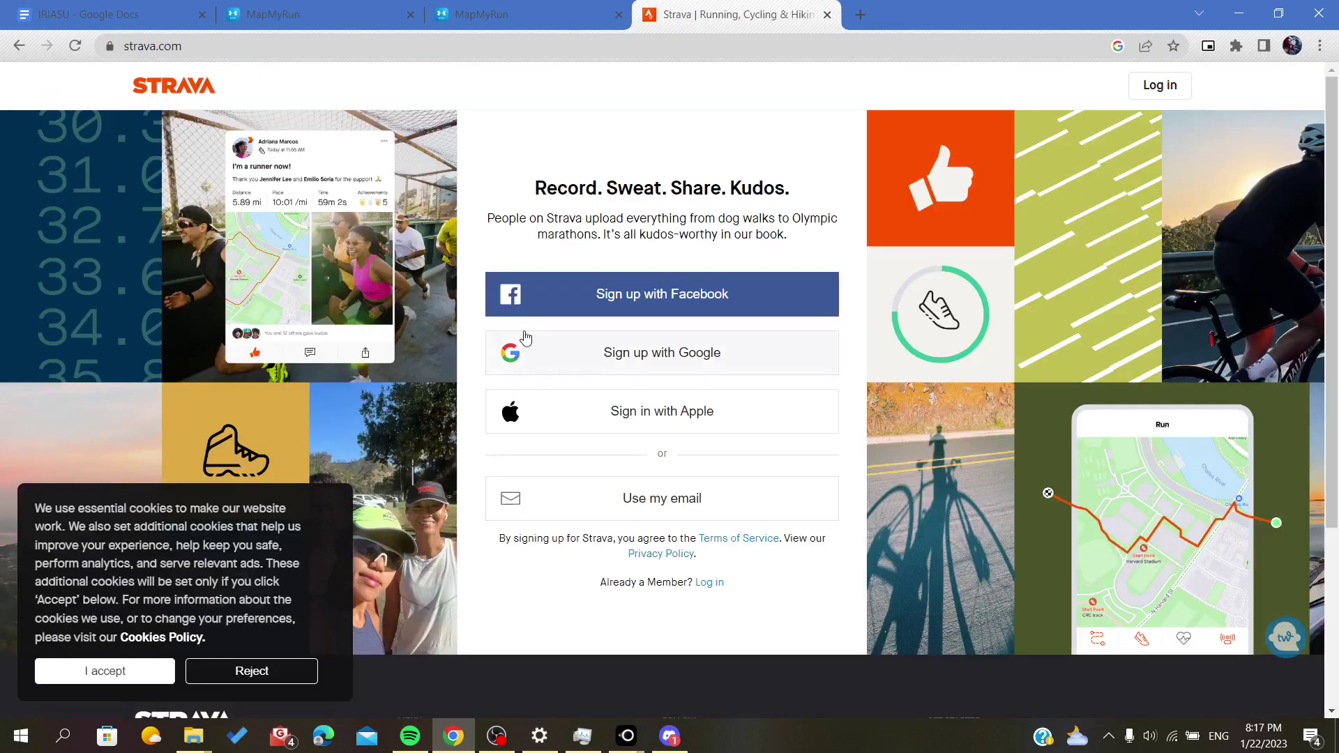
Start Google sign-up, enter birthday March 4, 2000, and agree to sign up.
click(630, 356)
click(631, 263)
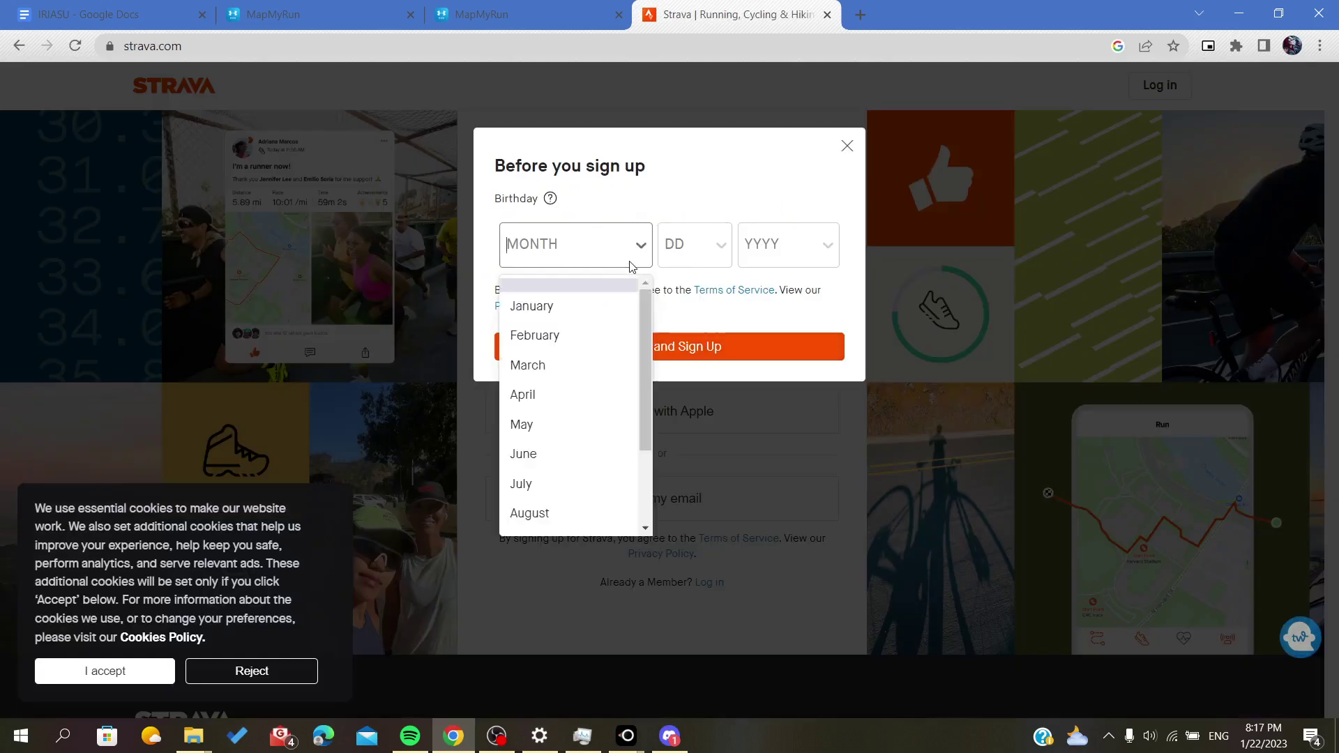
click(528, 365)
click(694, 258)
click(693, 259)
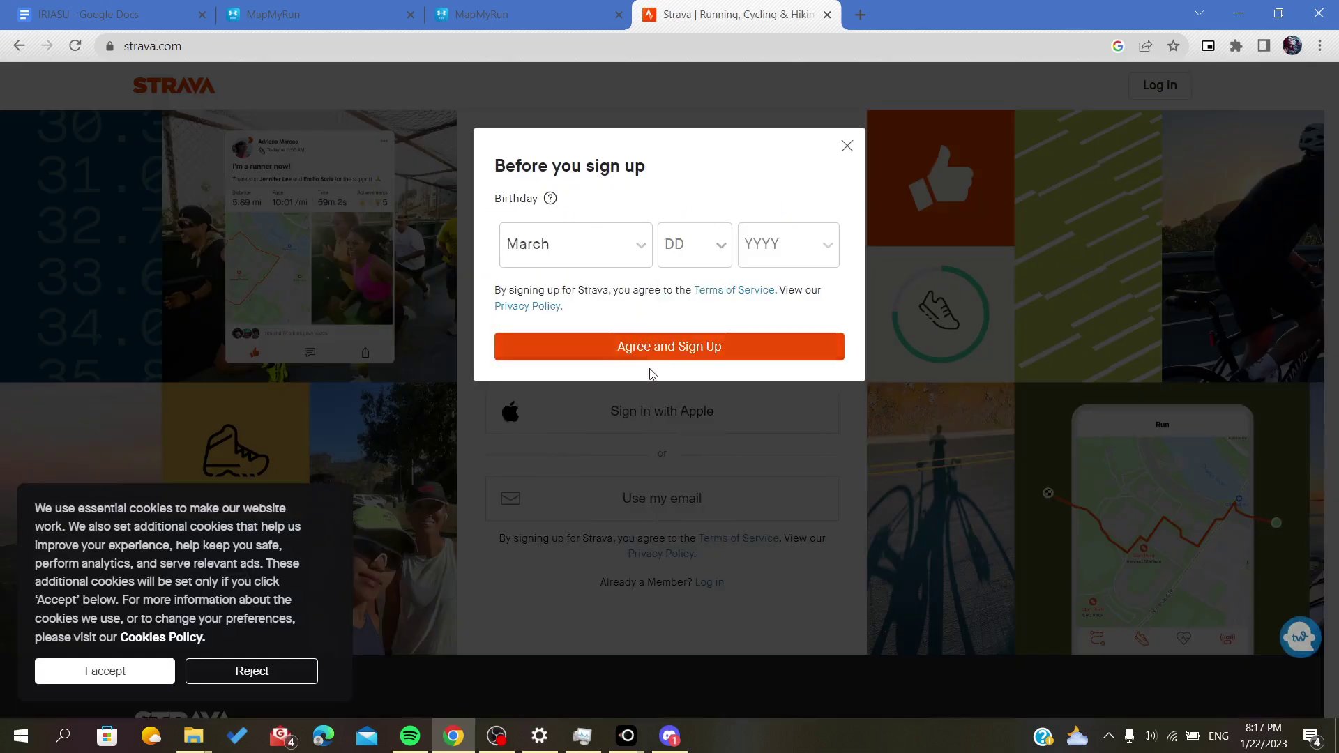
click(693, 260)
click(682, 395)
click(800, 259)
scroll(786, 454, down, 4)
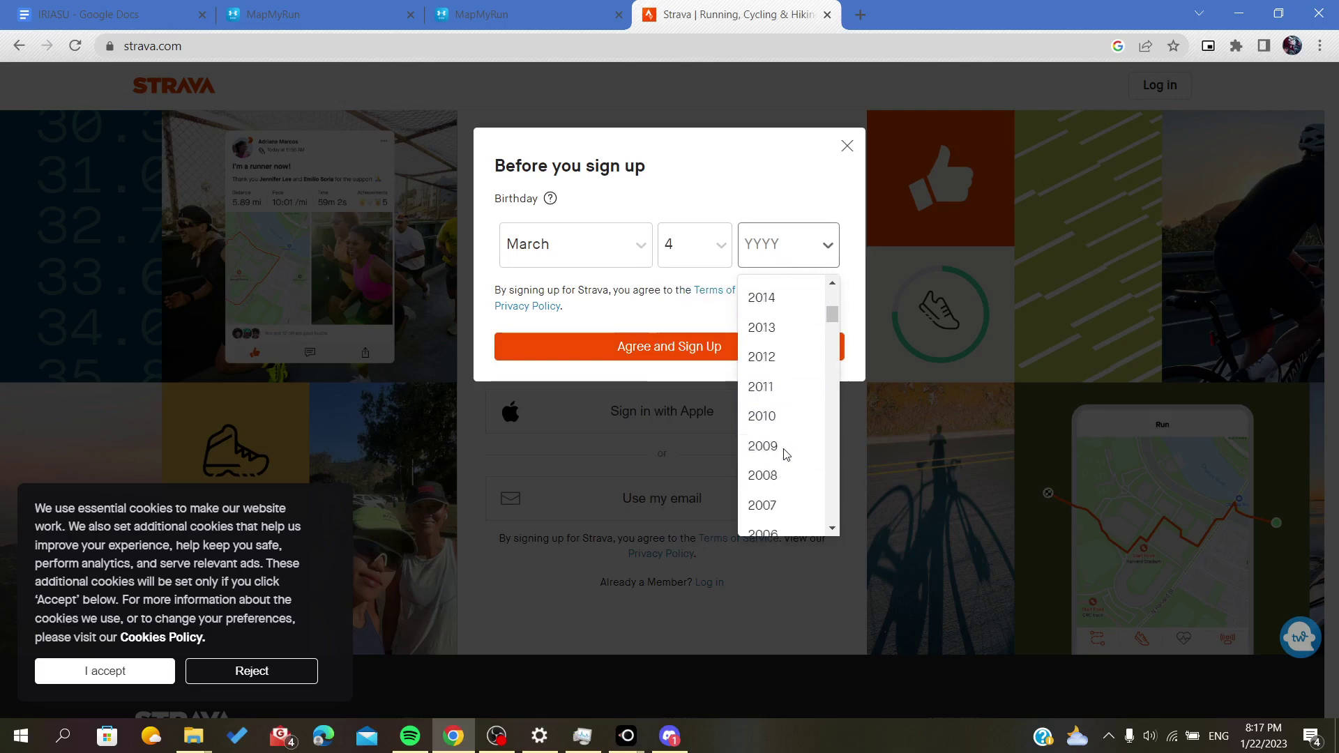
scroll(786, 453, down, 4)
click(783, 441)
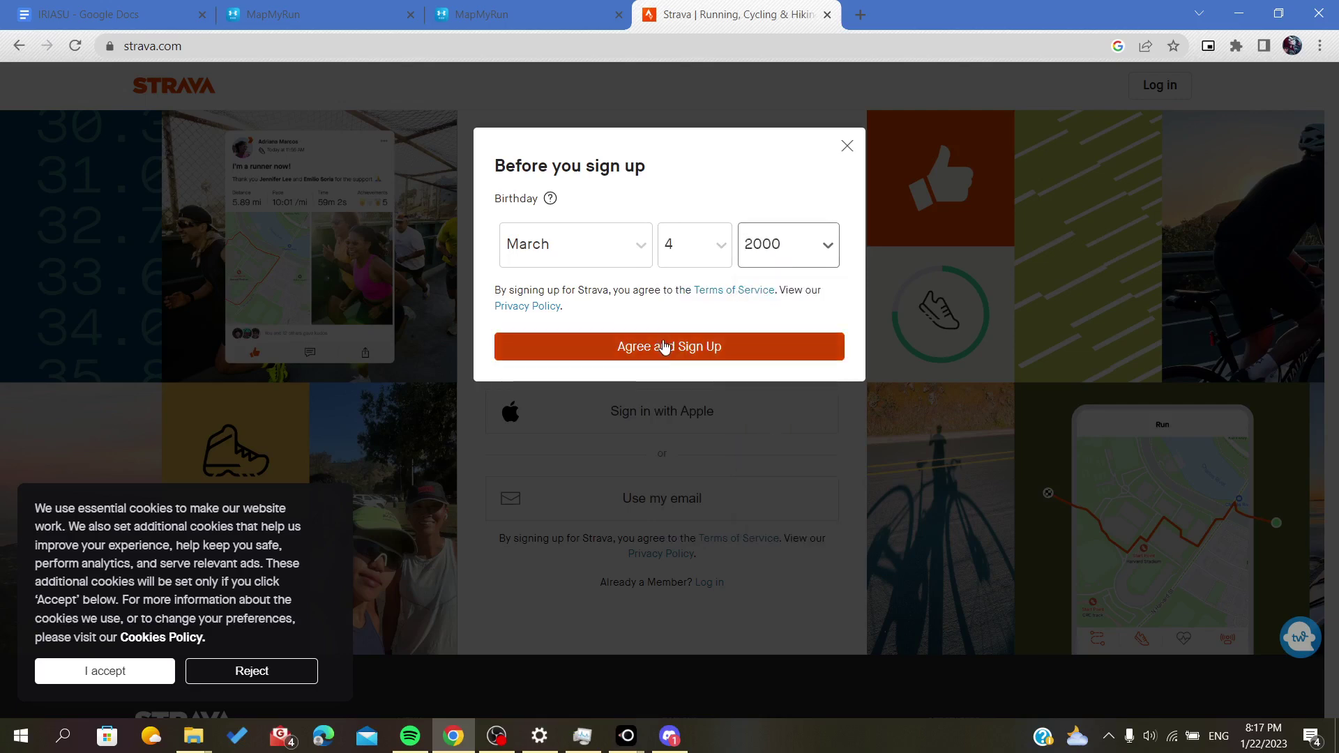
click(663, 347)
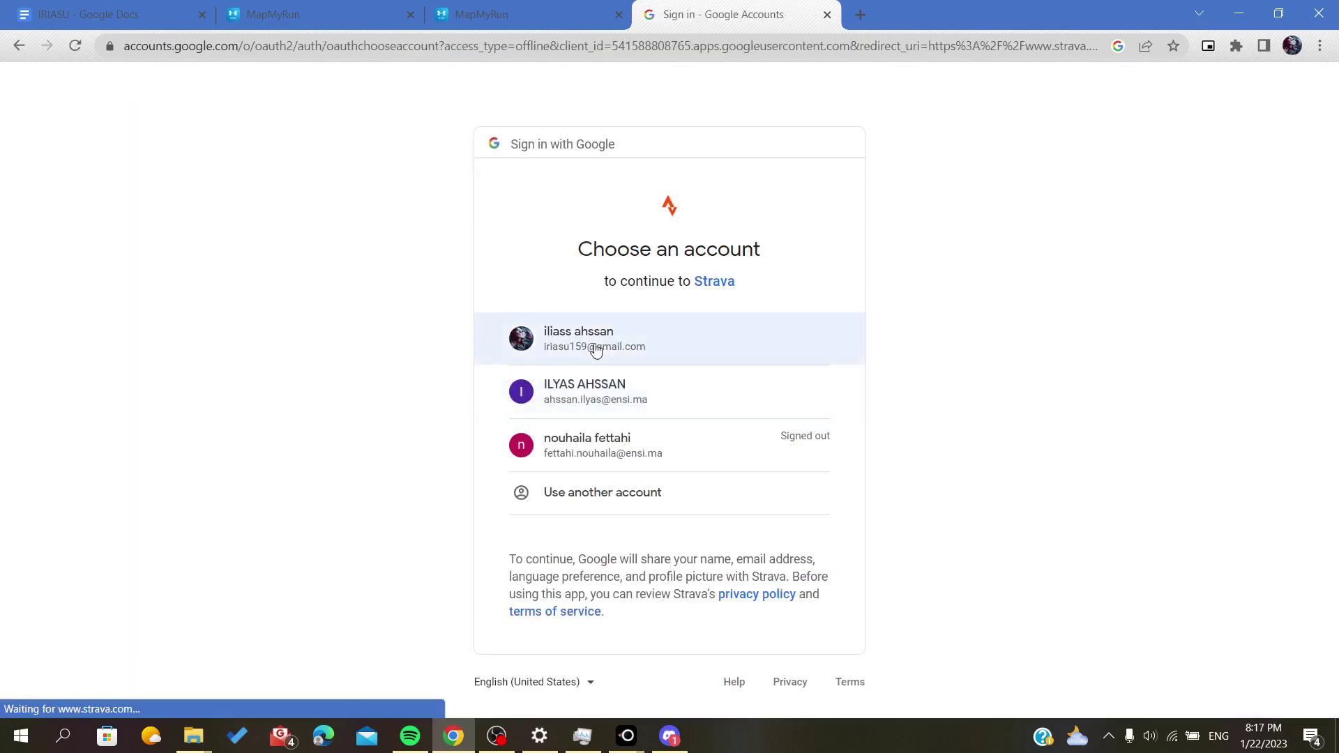
Continue with the first Google account and submit the profile with gender set to Man.
click(568, 338)
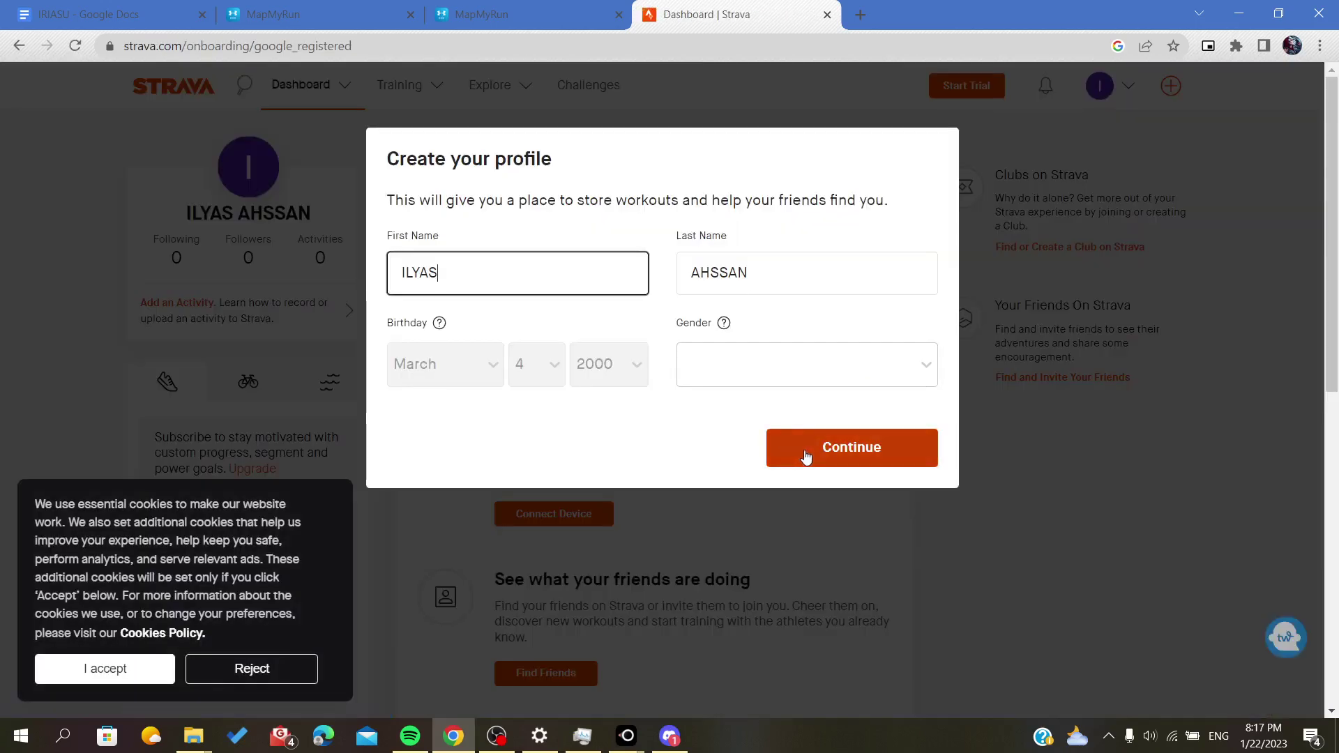
click(805, 457)
click(774, 431)
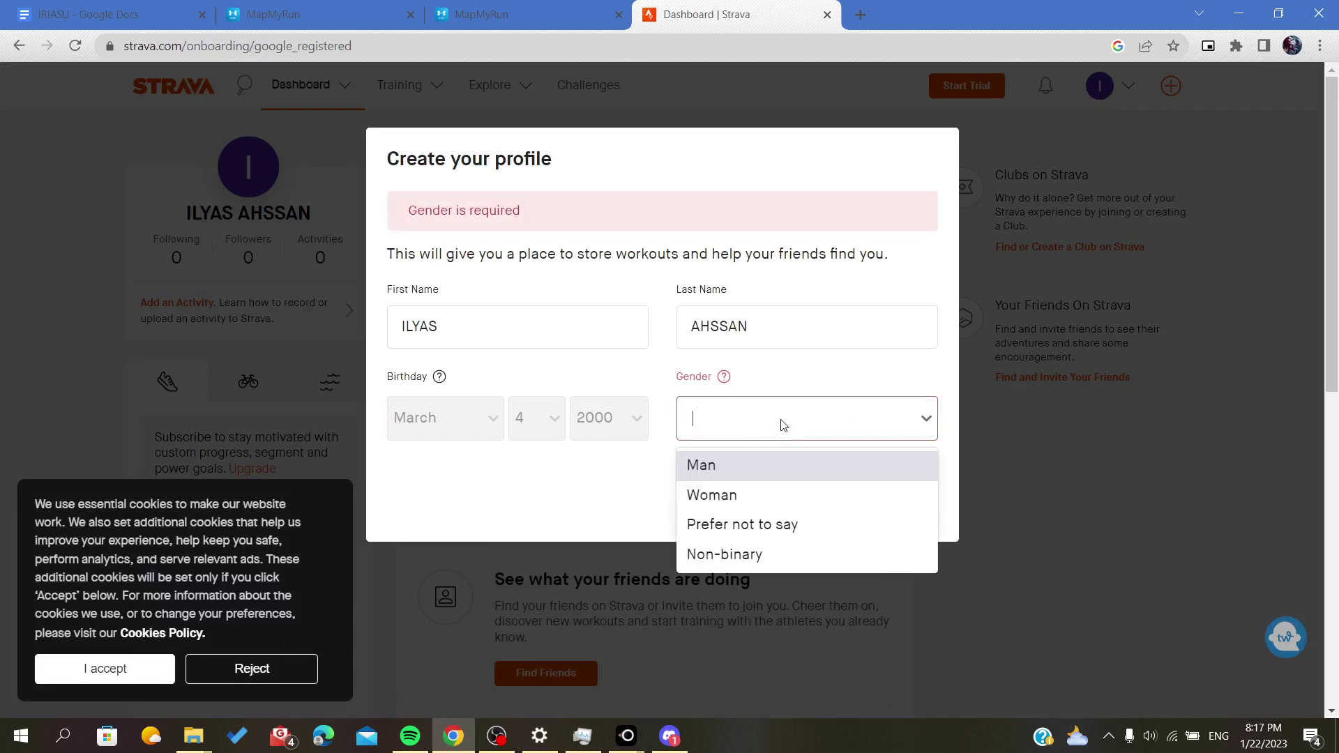
click(739, 470)
click(881, 465)
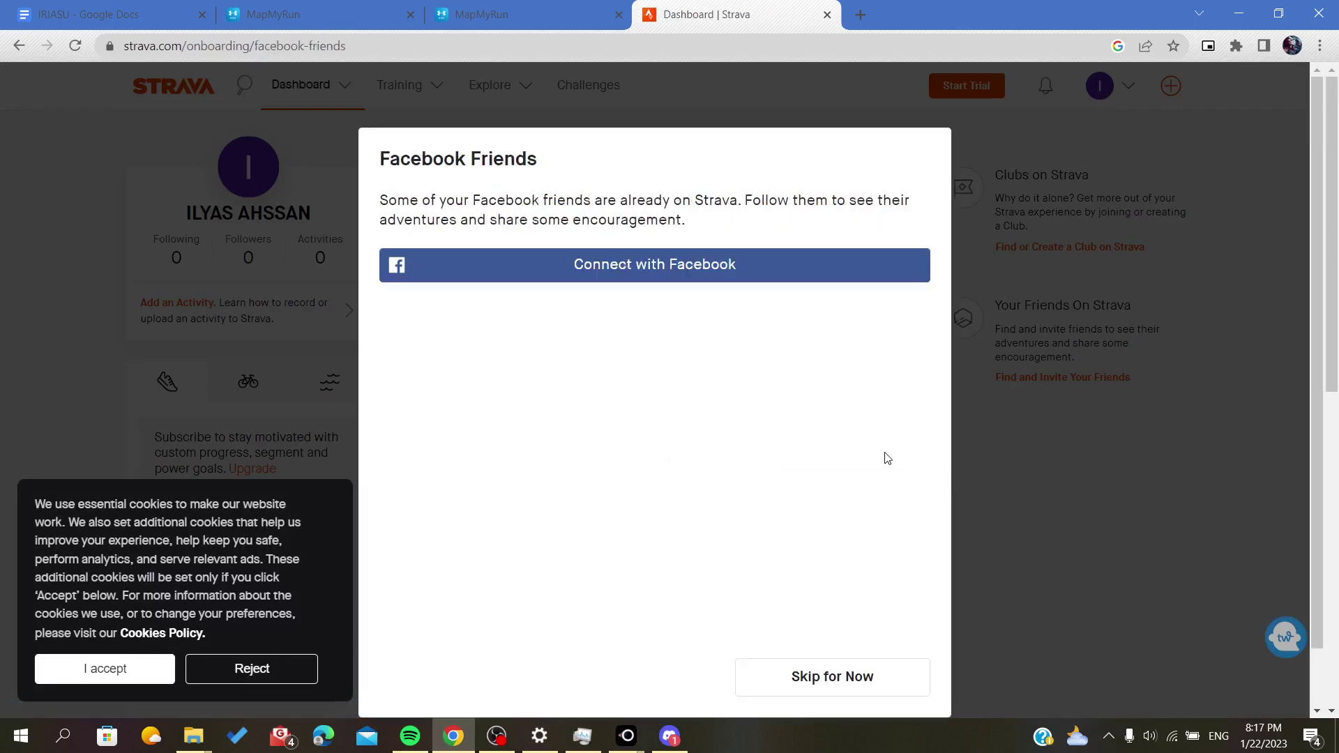
Skip Facebook friends, decline promotional emails, postpone the free trial, and get started.
click(807, 675)
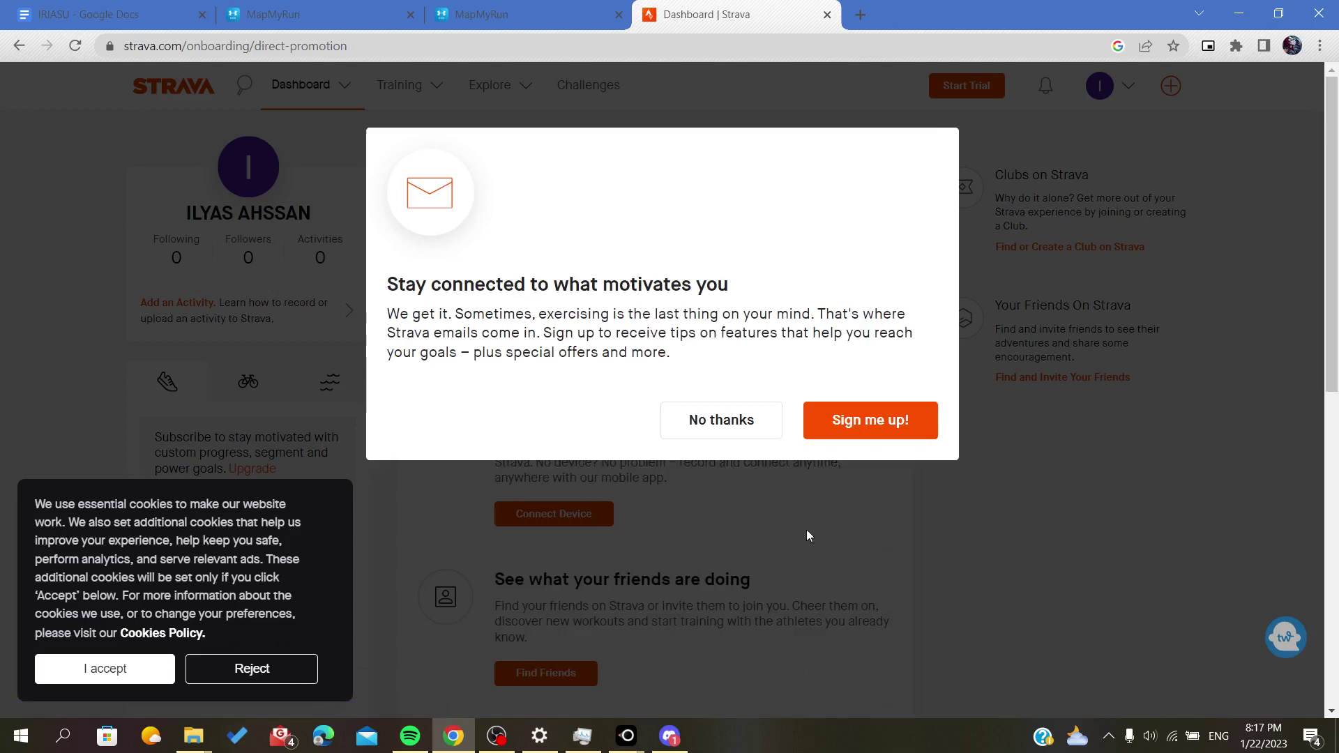
click(721, 419)
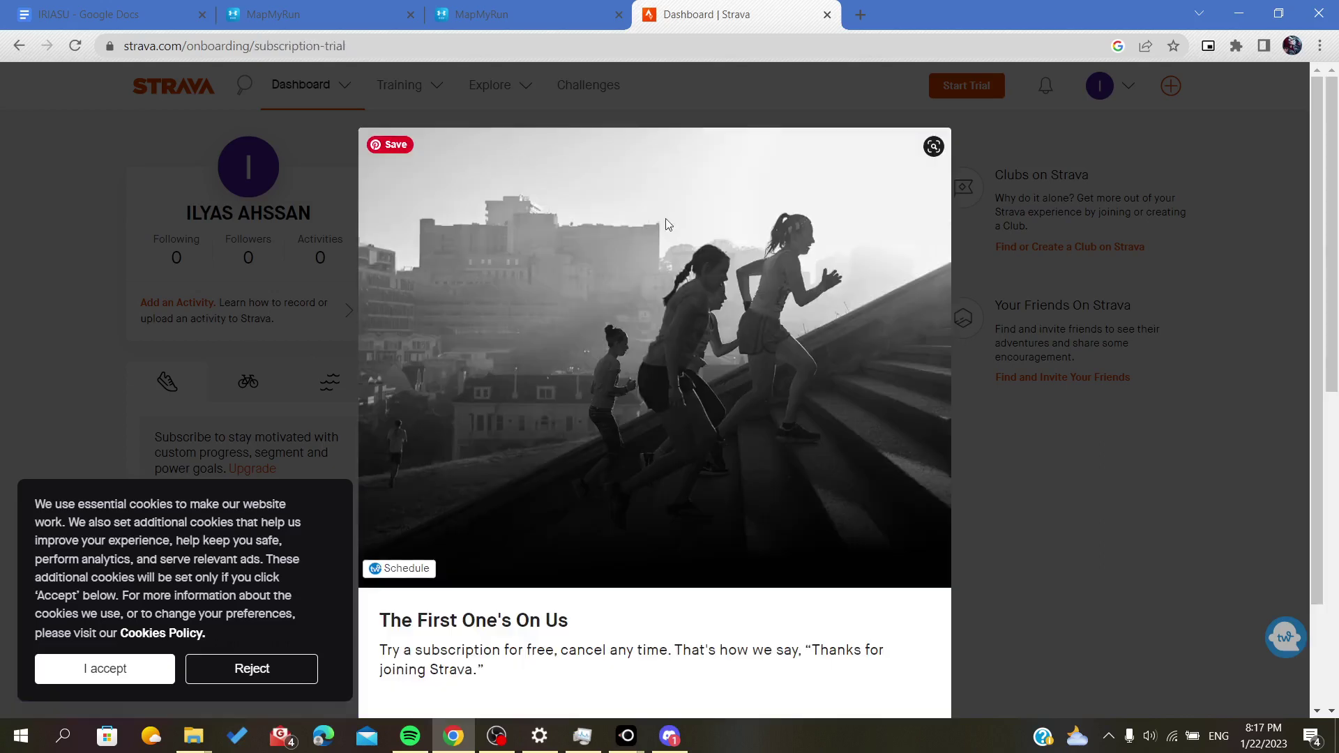
click(574, 25)
click(704, 14)
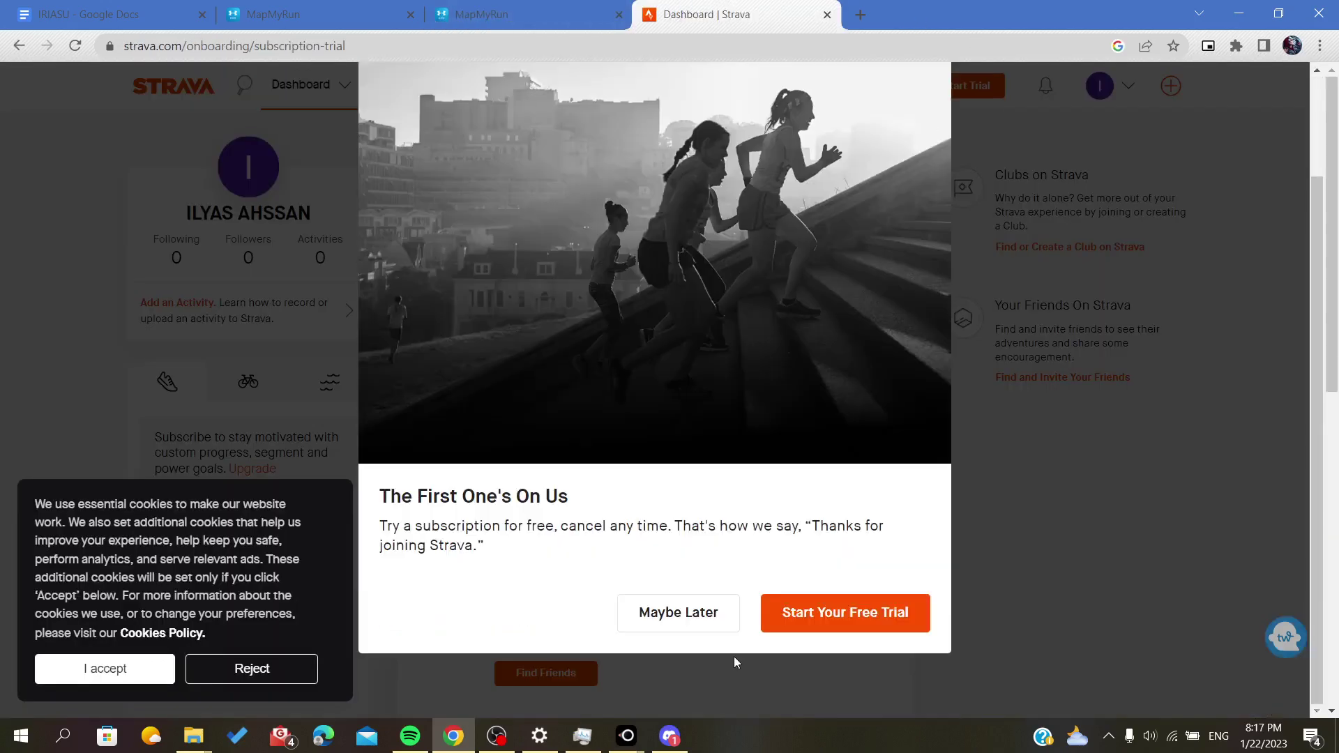
click(688, 626)
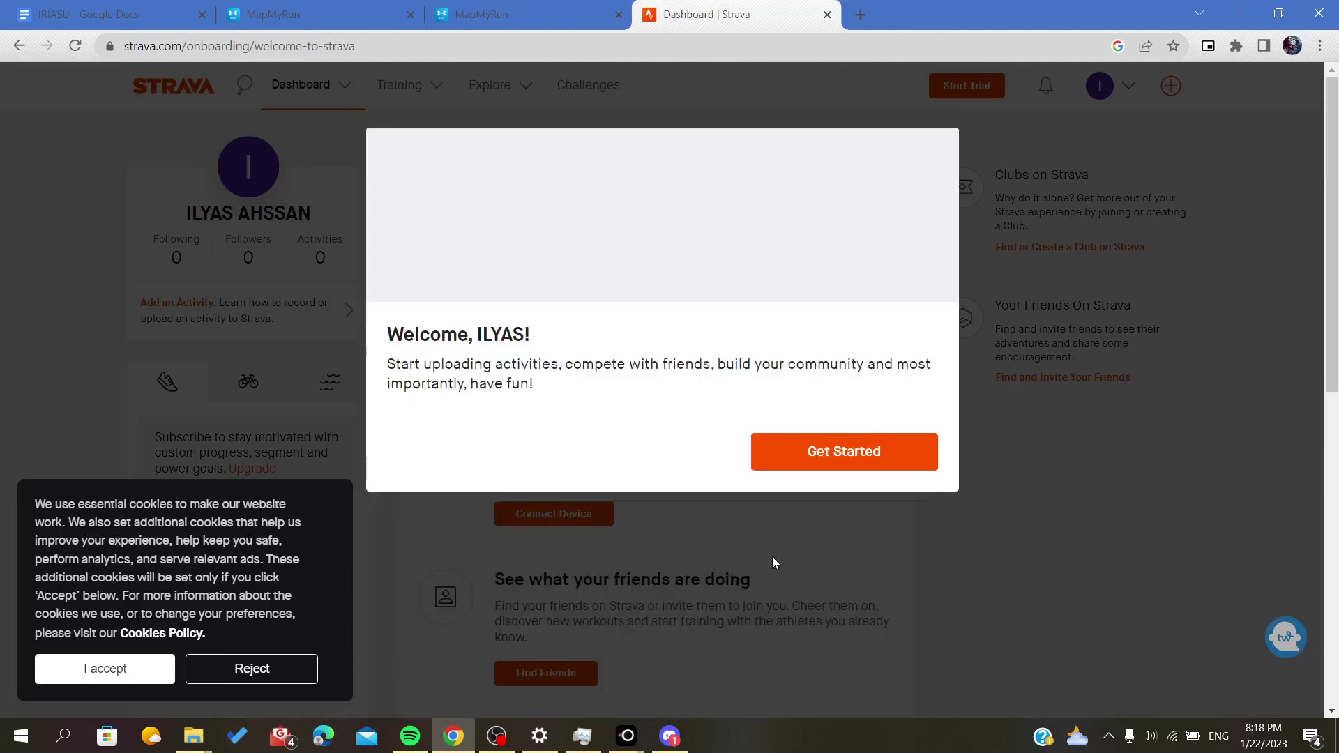
click(828, 687)
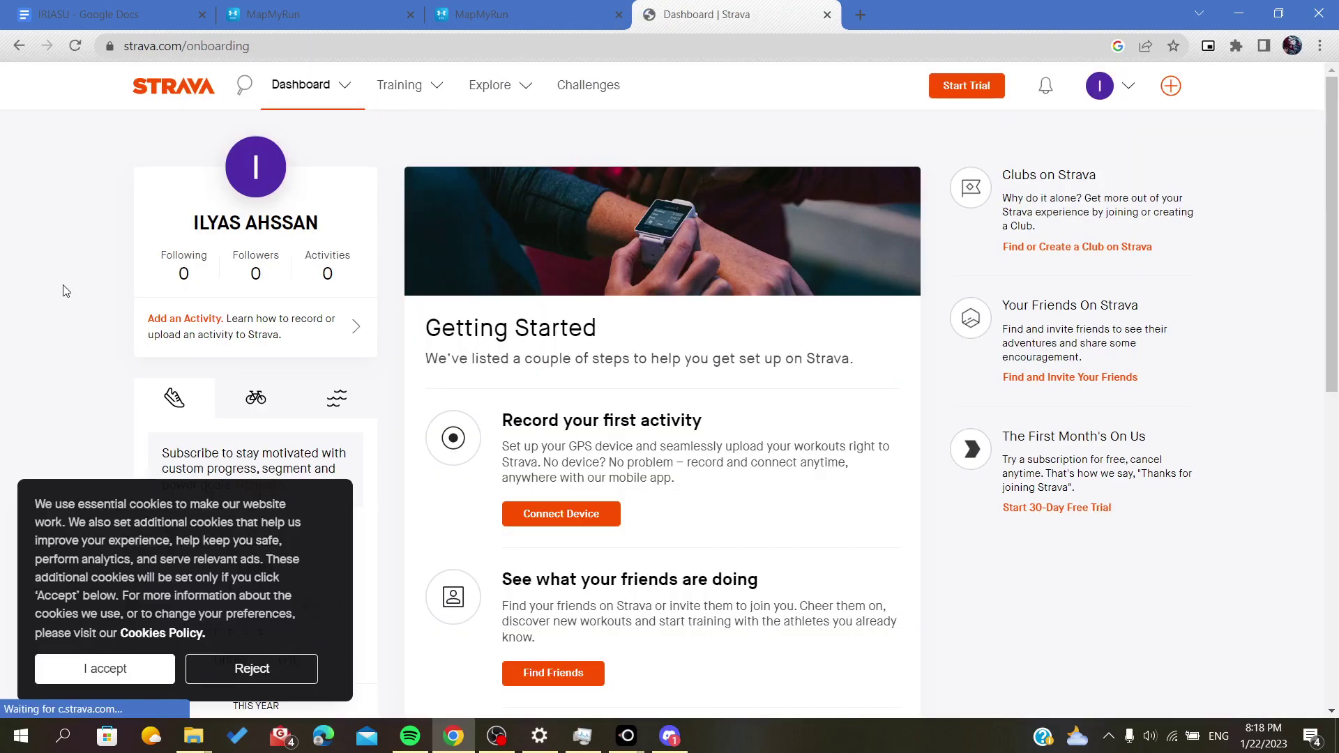
Go to the activity feed, then choose Upload activity from the orange + menu.
mouse_move(359, 106)
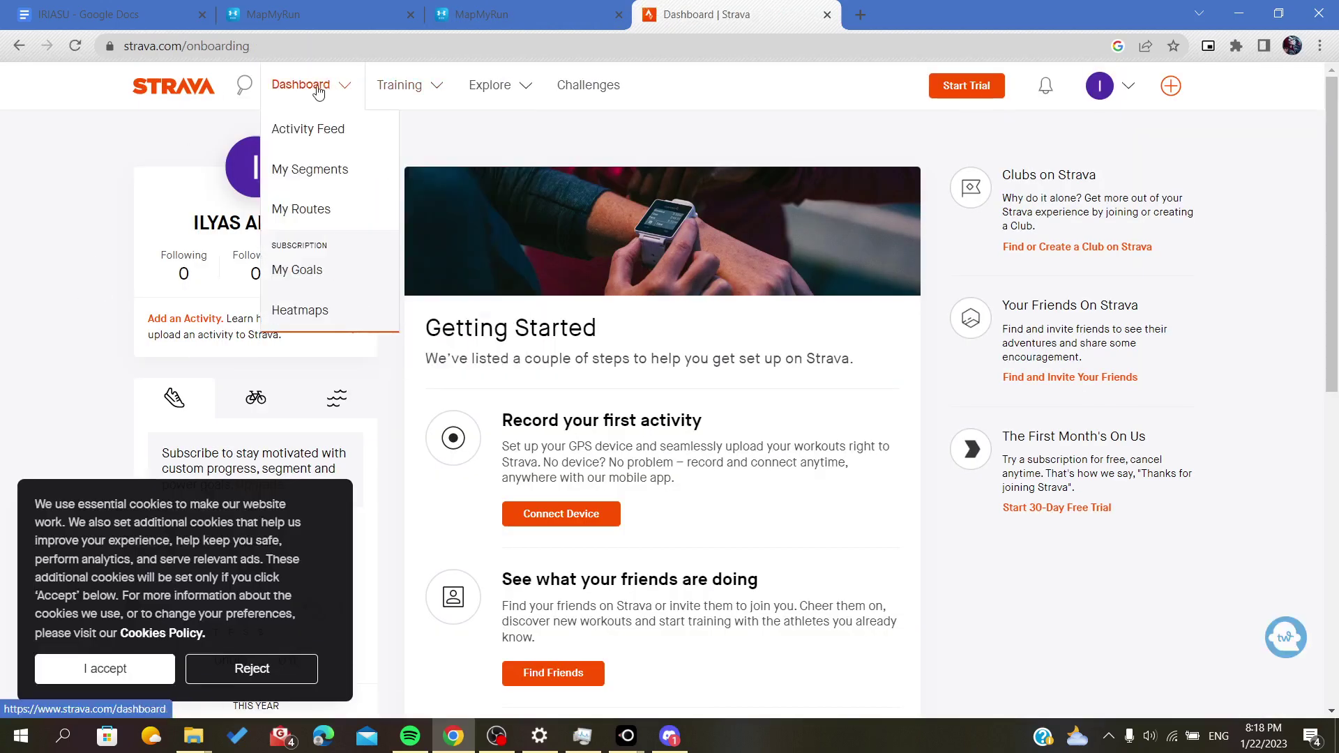
click(301, 137)
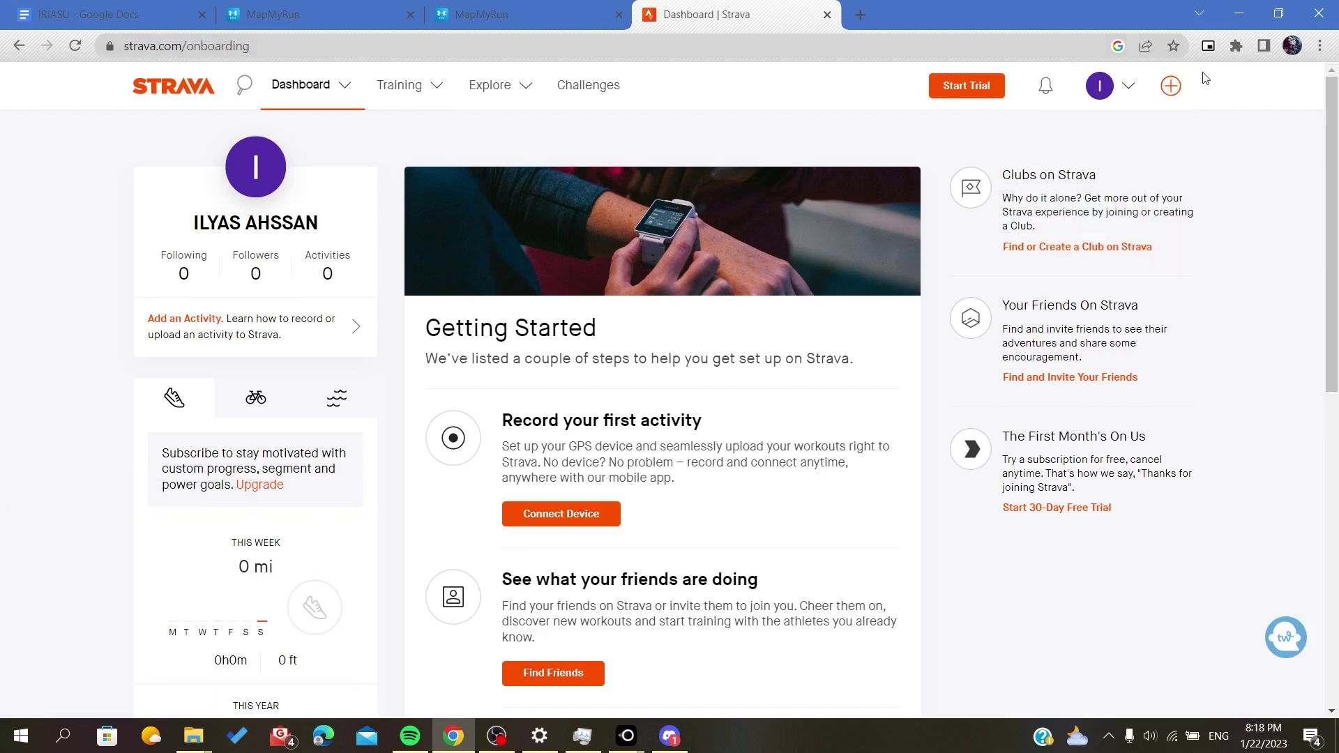
mouse_move(1178, 87)
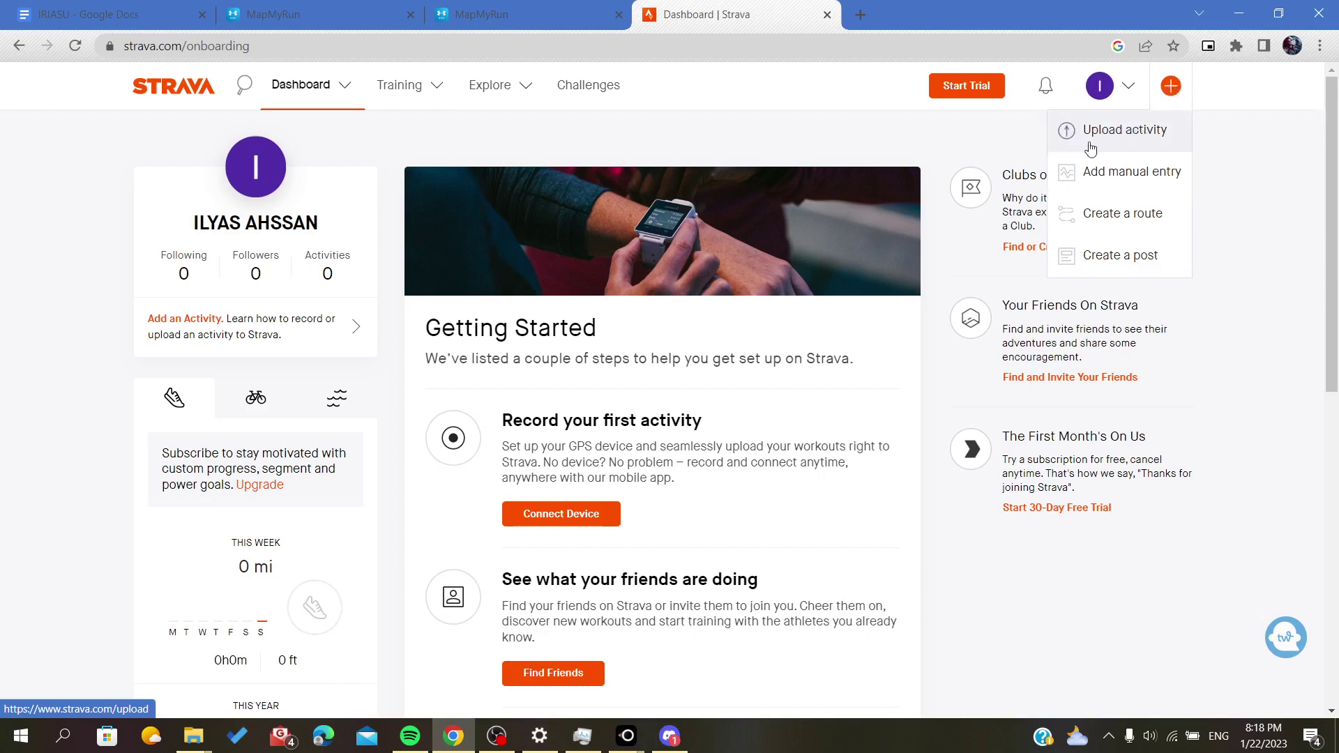
click(1116, 149)
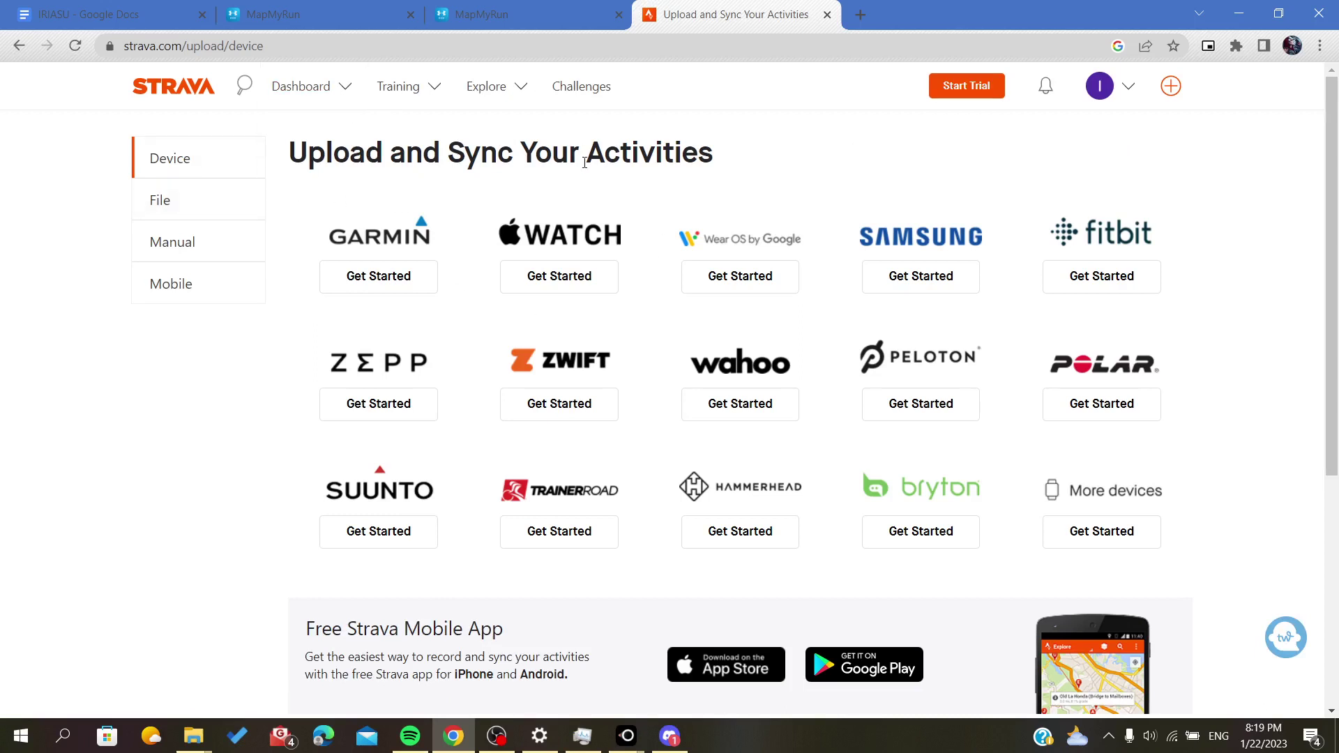
click(223, 216)
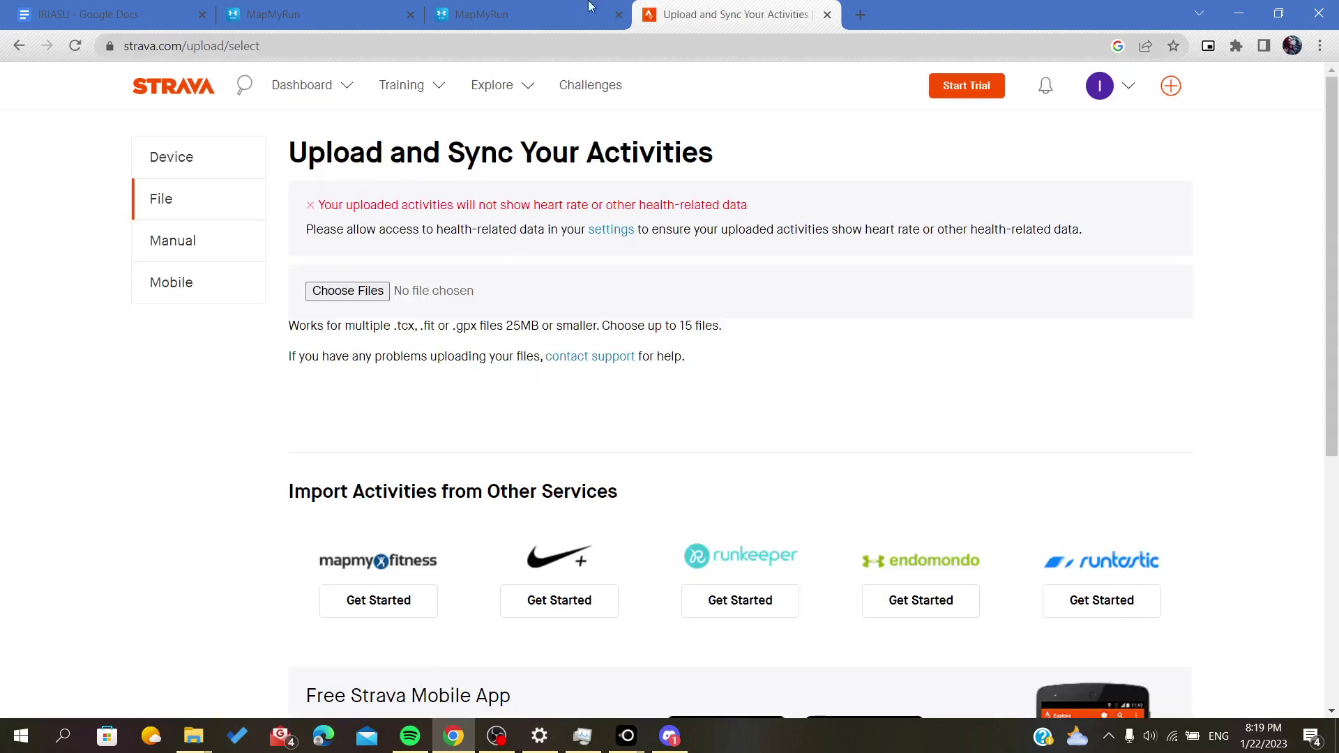
click(467, 9)
click(676, 21)
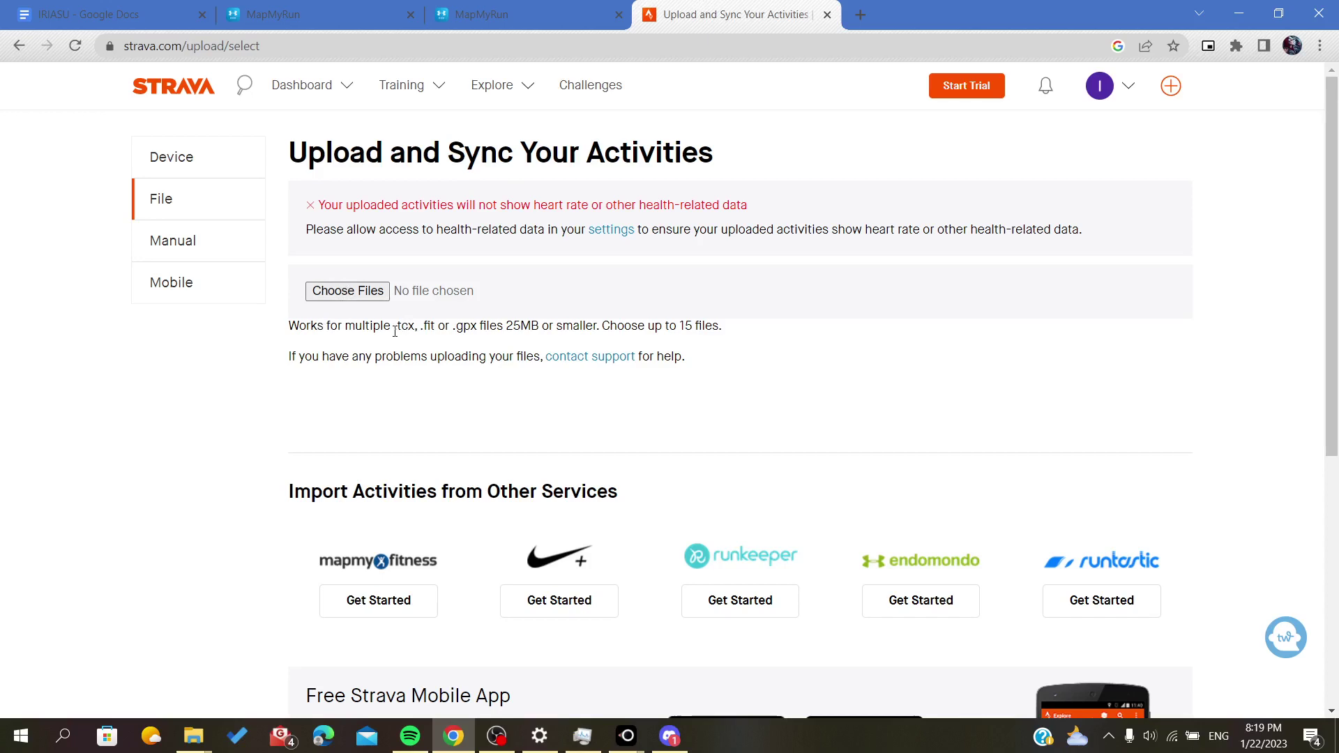
drag(394, 331, 426, 328)
scroll(424, 329, up, 5)
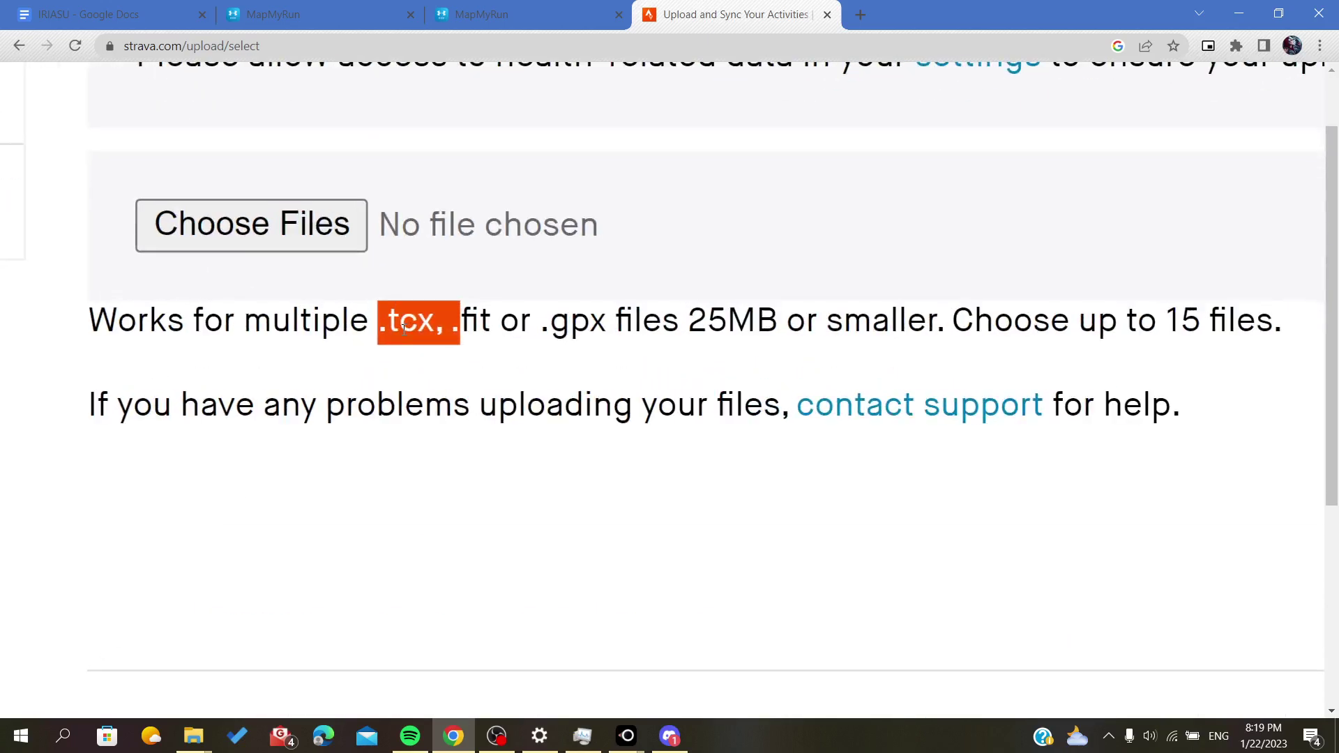
click(396, 328)
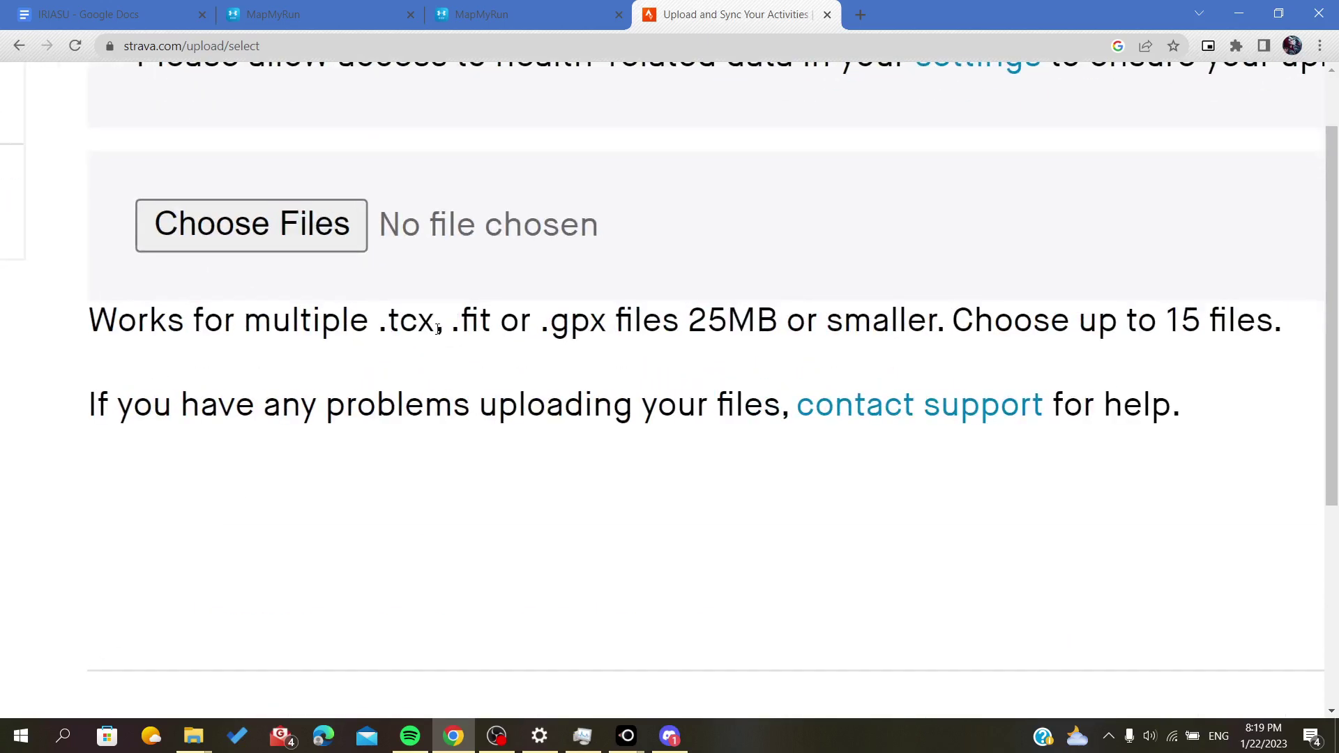
drag(437, 328, 382, 332)
scroll(414, 338, down, 5)
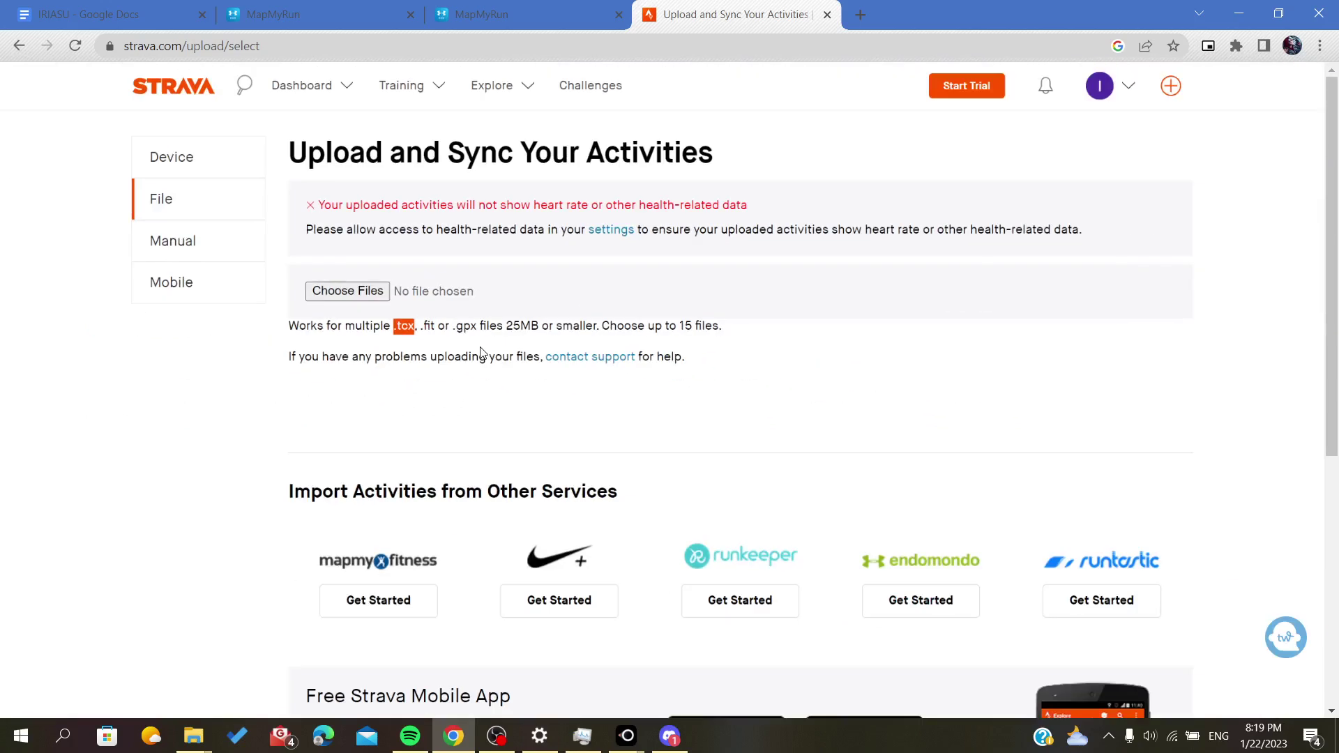
click(230, 167)
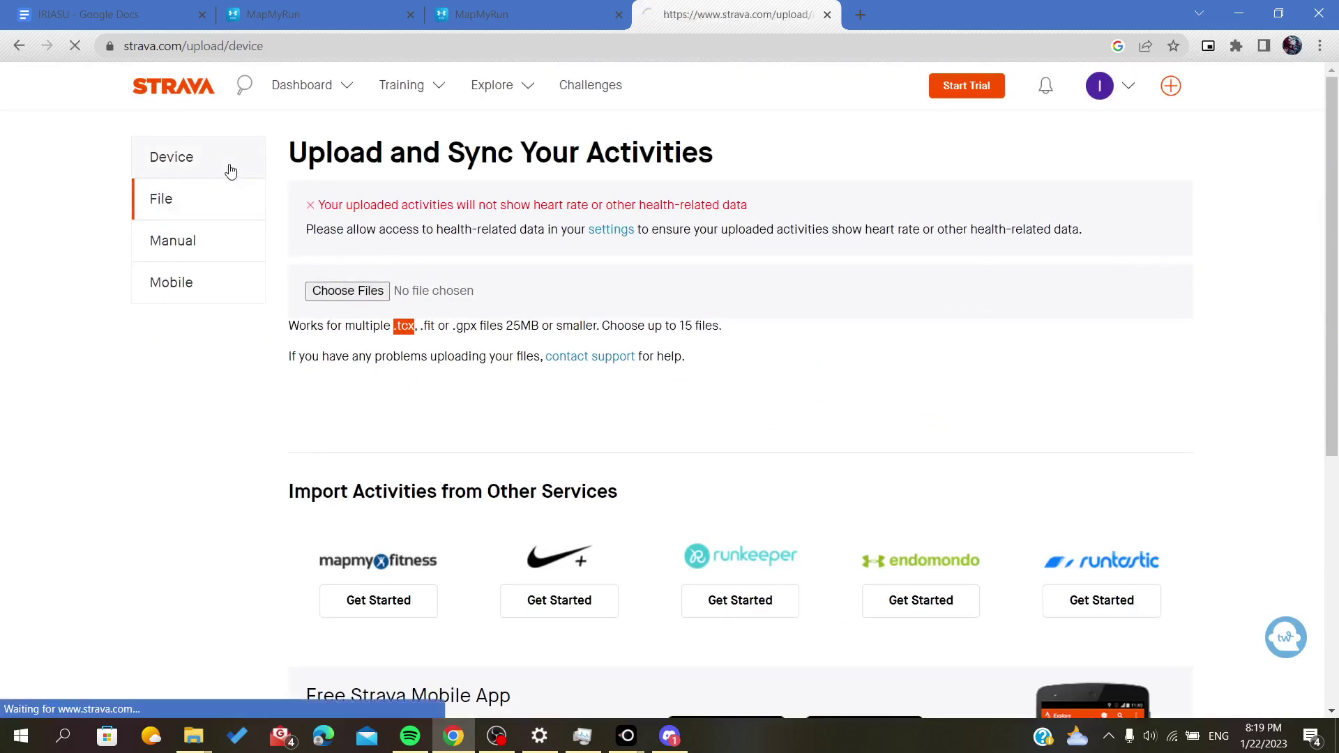